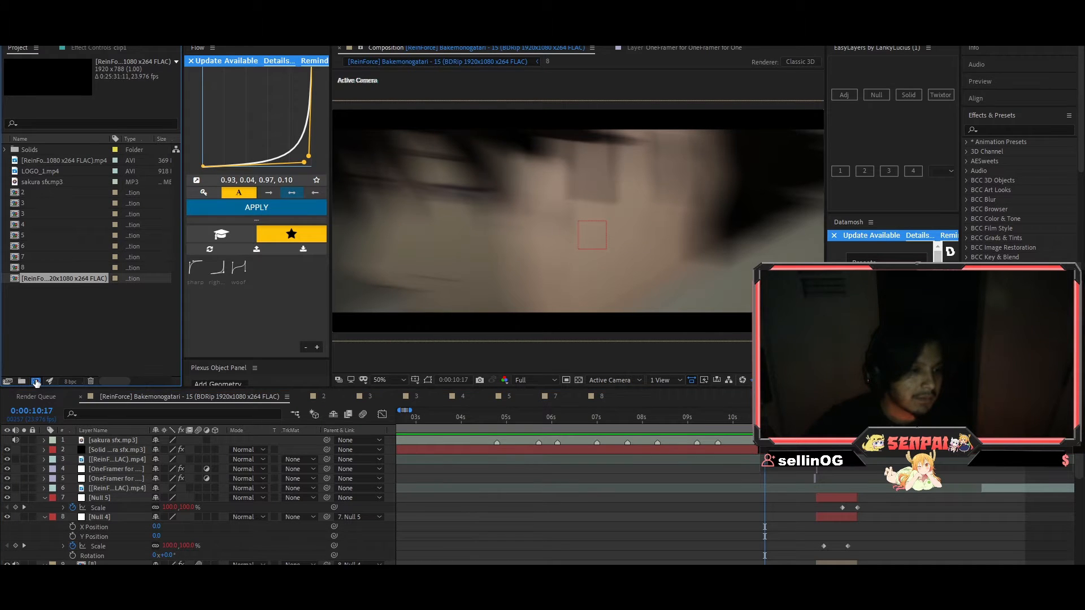
- Create a new composition with a duration of 0:00:53:17
click(36, 382)
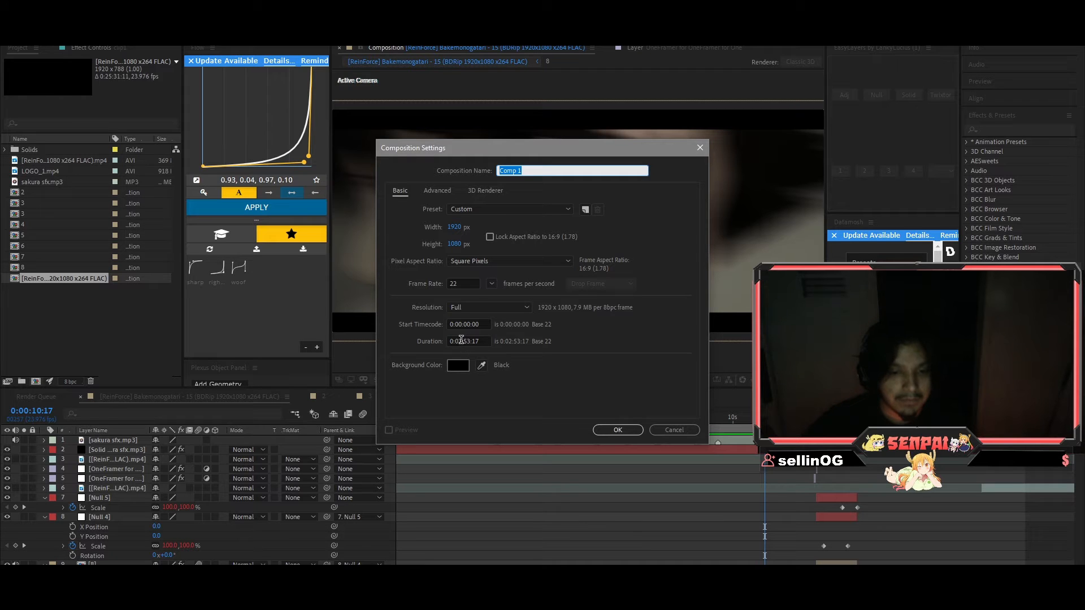
drag(463, 341, 458, 341)
text(0)
click(618, 430)
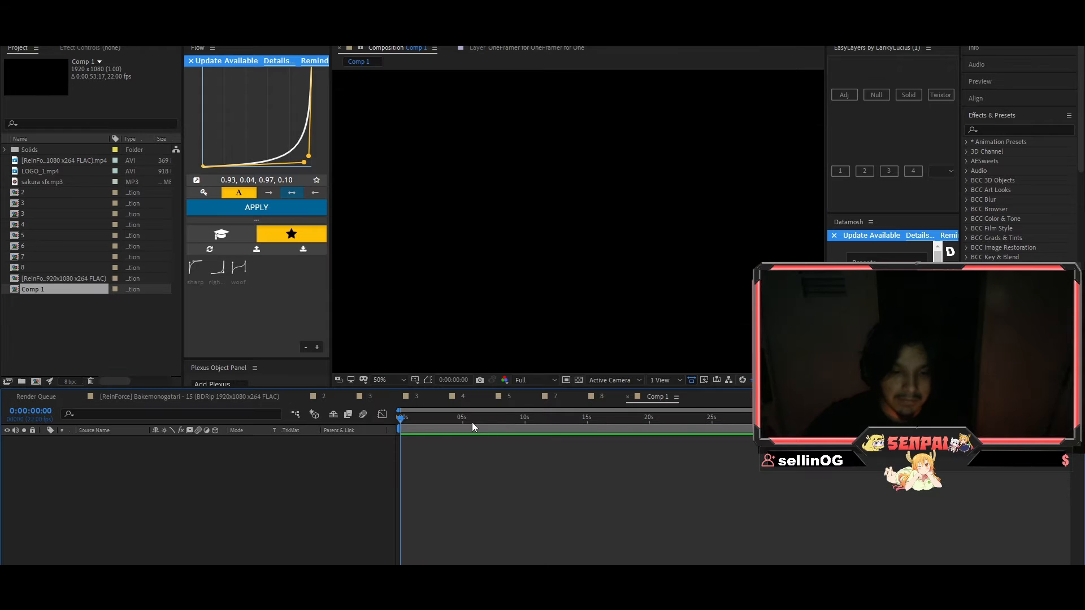
drag(609, 424, 303, 439)
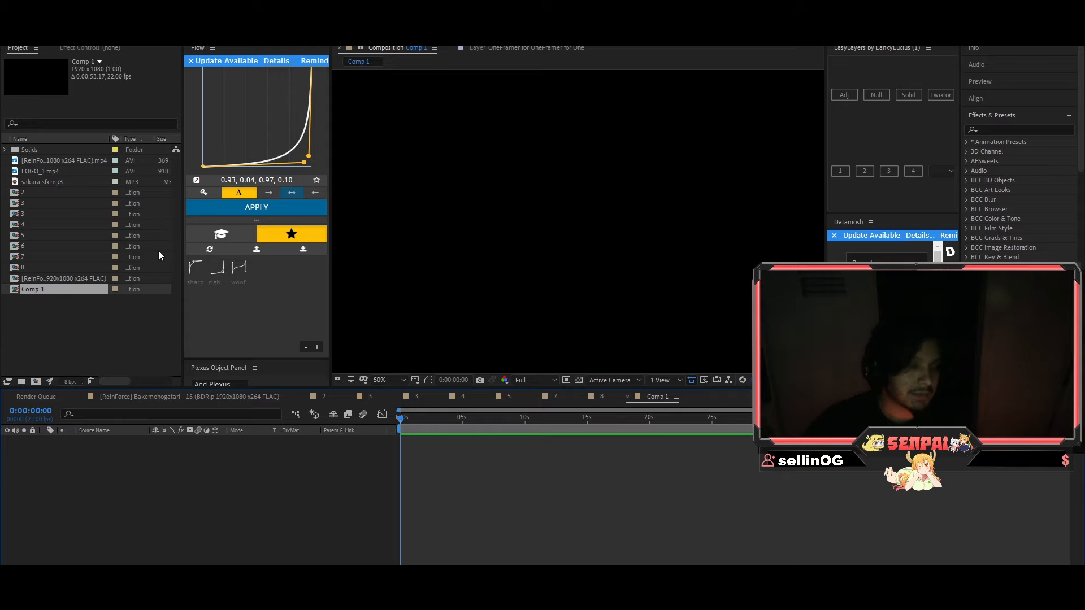
- Add the ReinForce Bakemonogatari MP4 footage to Comp 1 and scrub through its first 20 seconds
click(59, 163)
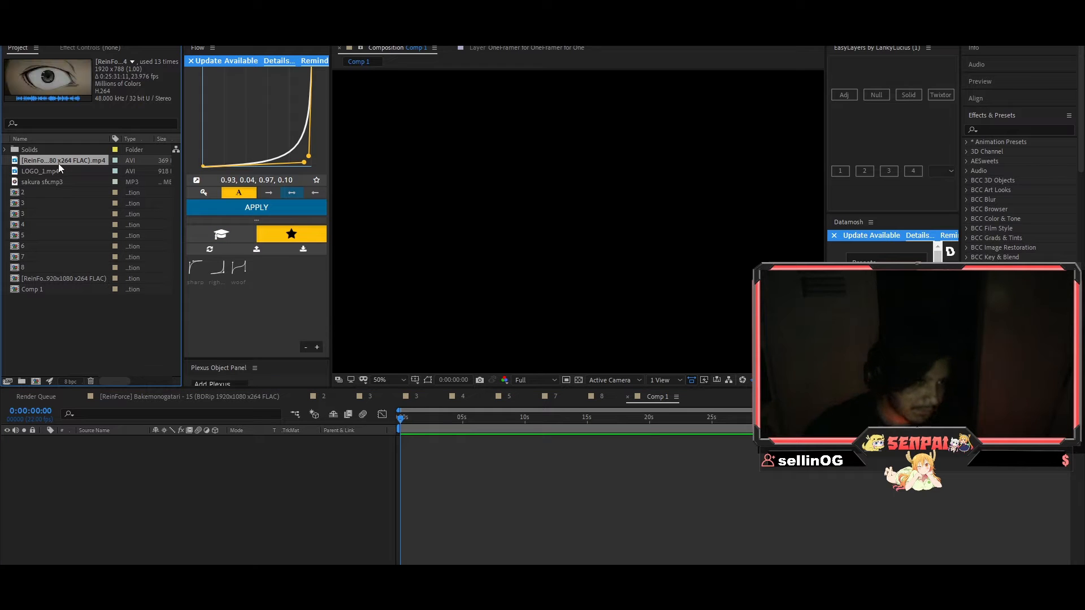
drag(59, 164, 440, 484)
click(496, 419)
drag(515, 430, 491, 440)
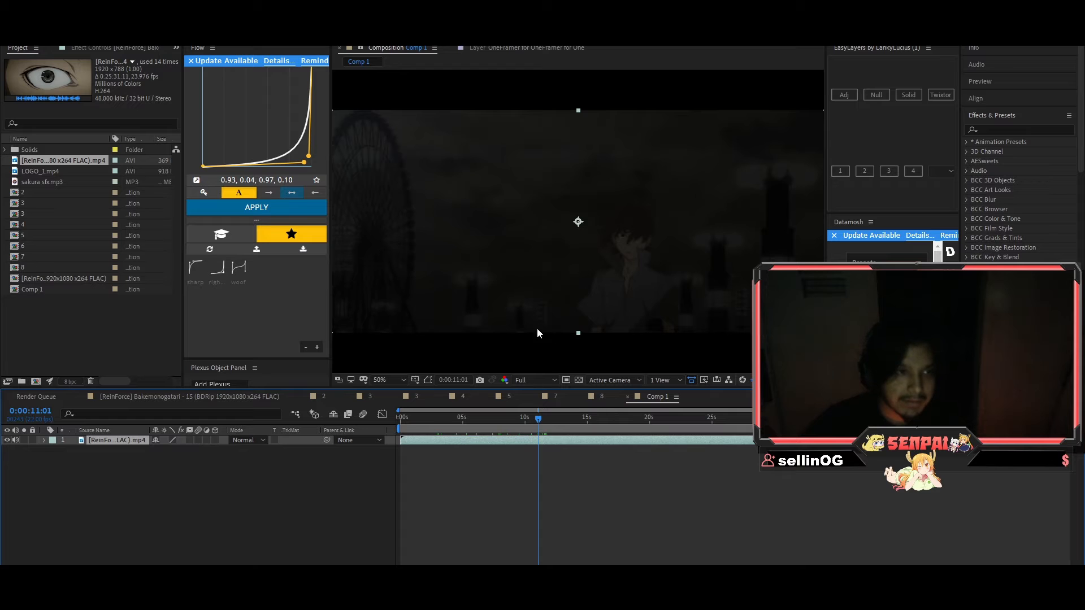
drag(575, 417, 659, 427)
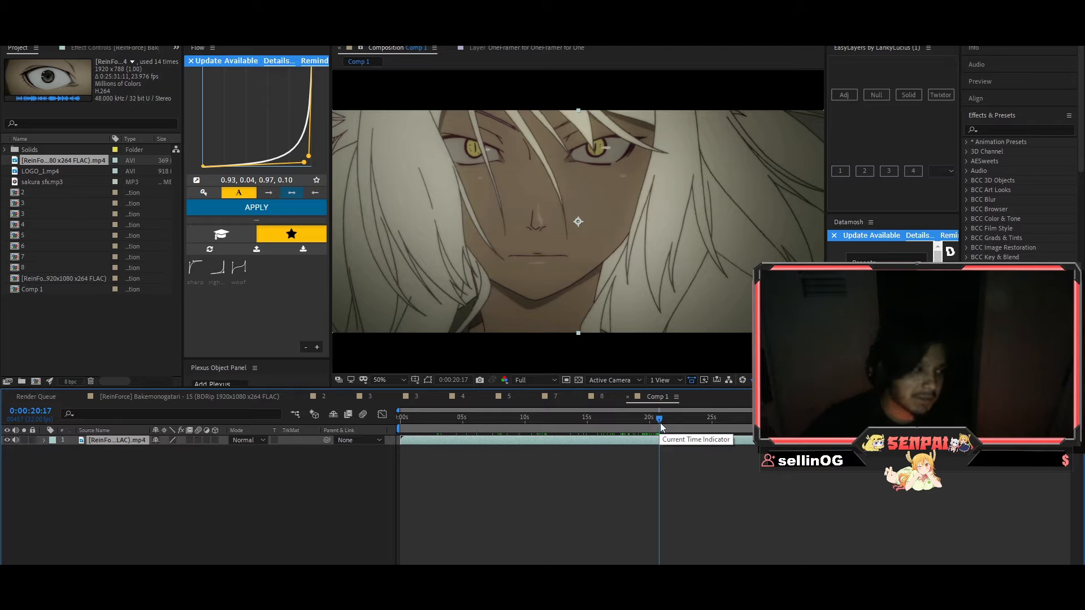
drag(661, 422, 574, 423)
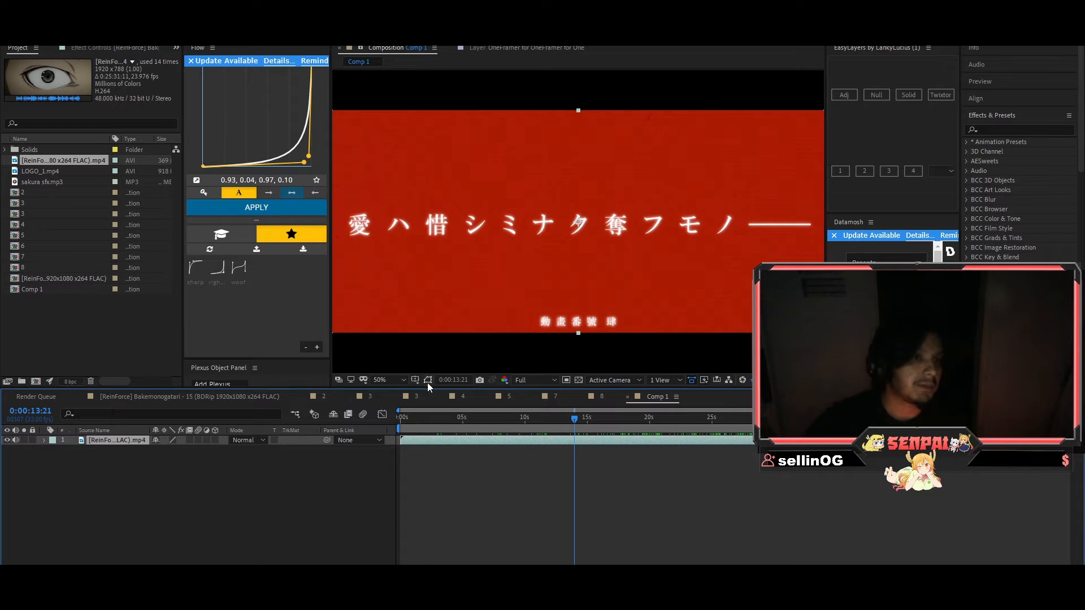
- Set Comp 1's size to 1920 x 788 px with the aspect ratio unlocked
right_click(663, 399)
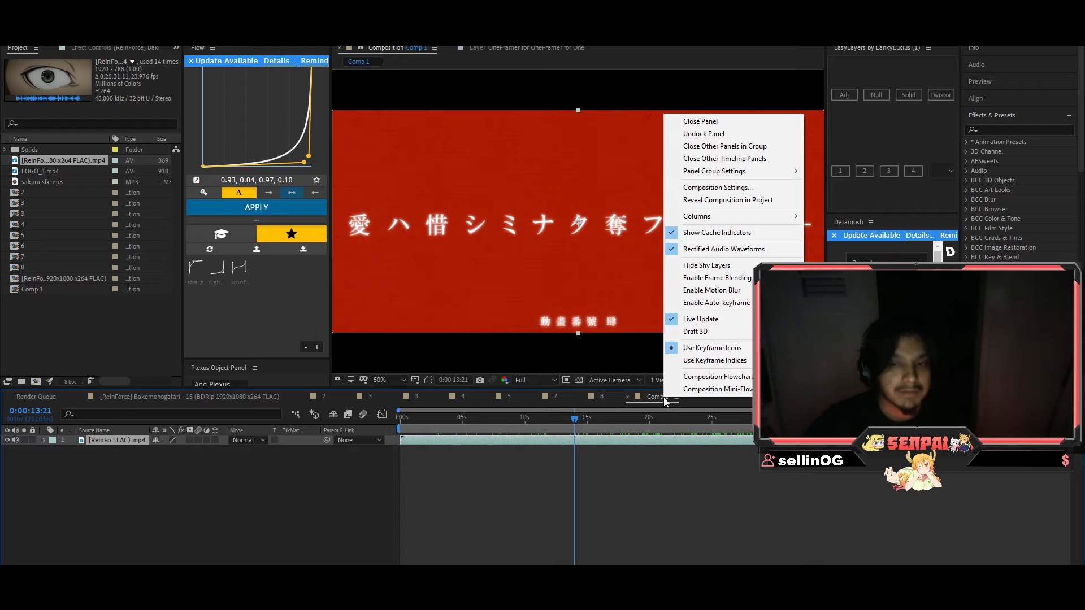
click(711, 188)
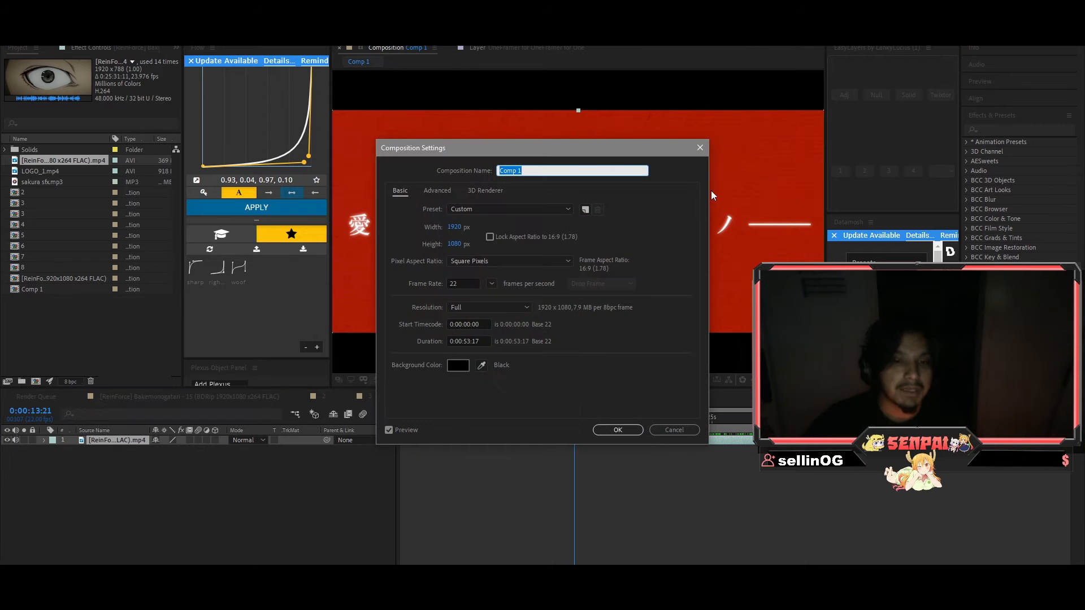
click(454, 242)
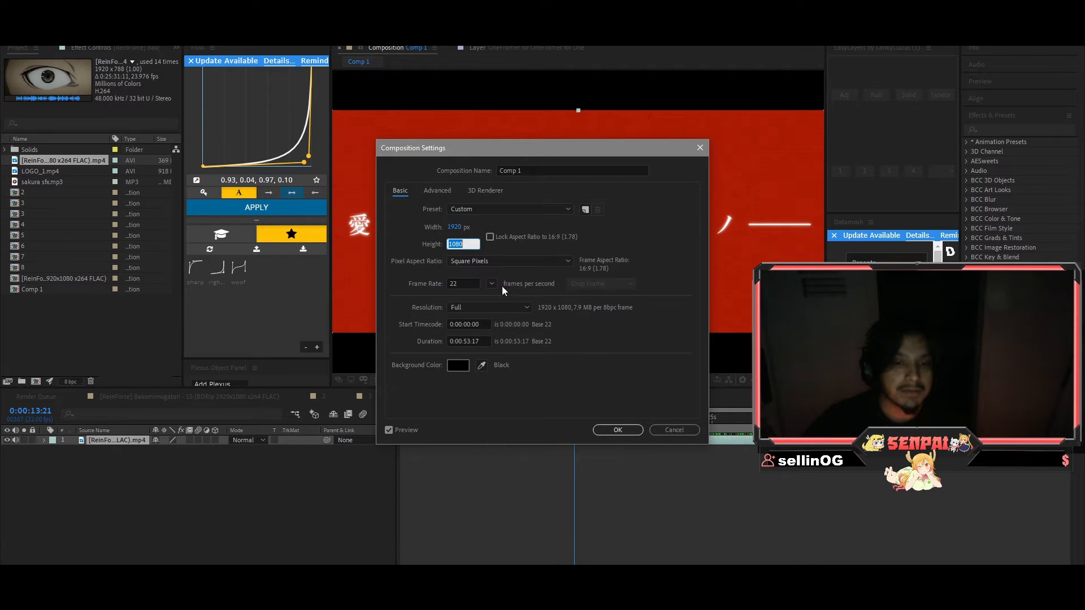
click(490, 237)
drag(455, 226, 472, 227)
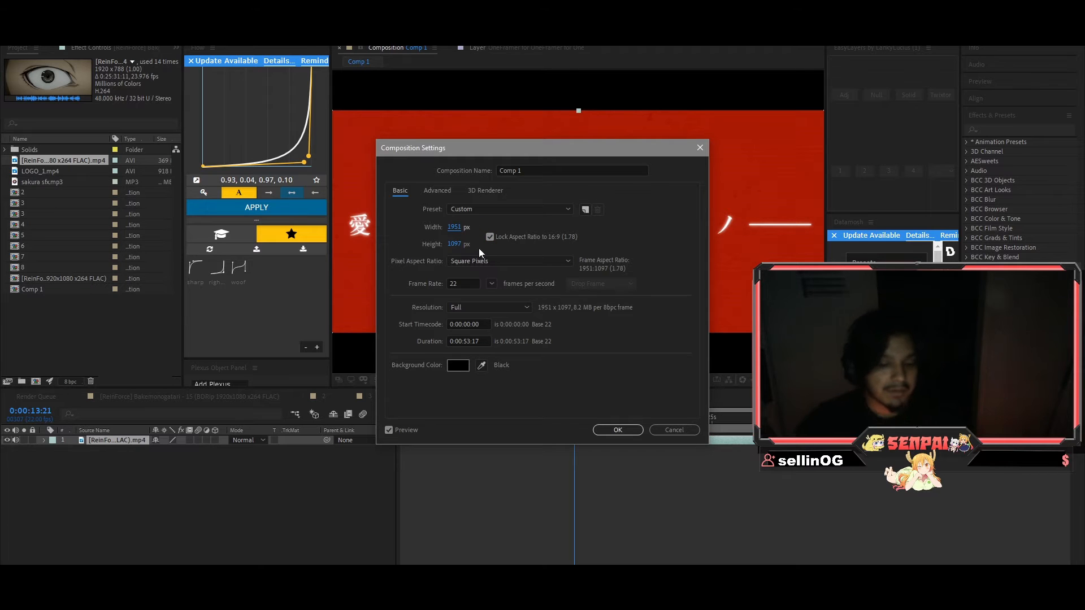
click(489, 238)
click(455, 227)
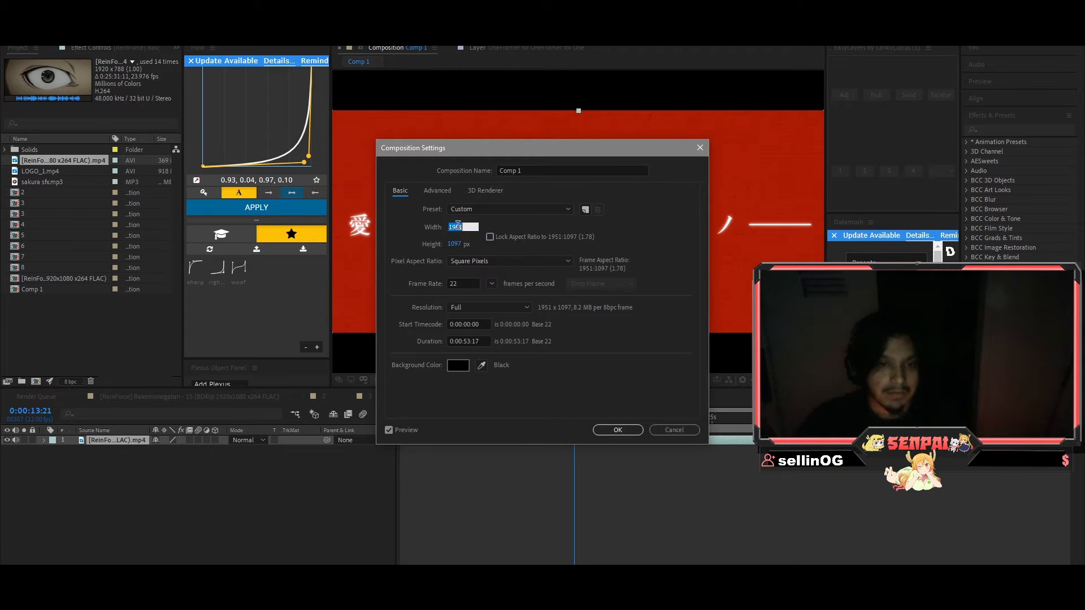
text(1920)
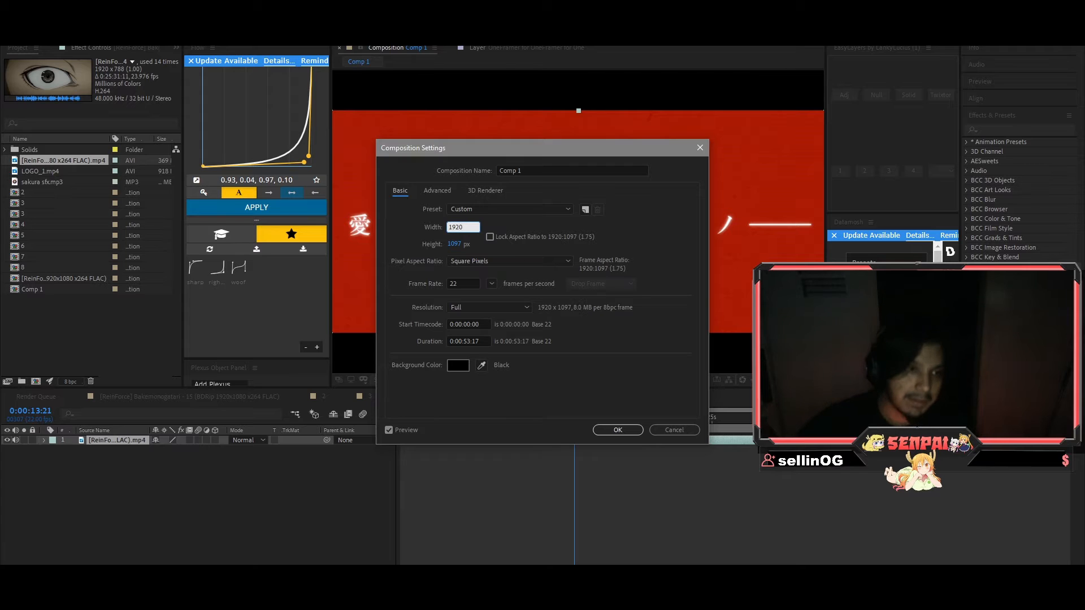
click(452, 244)
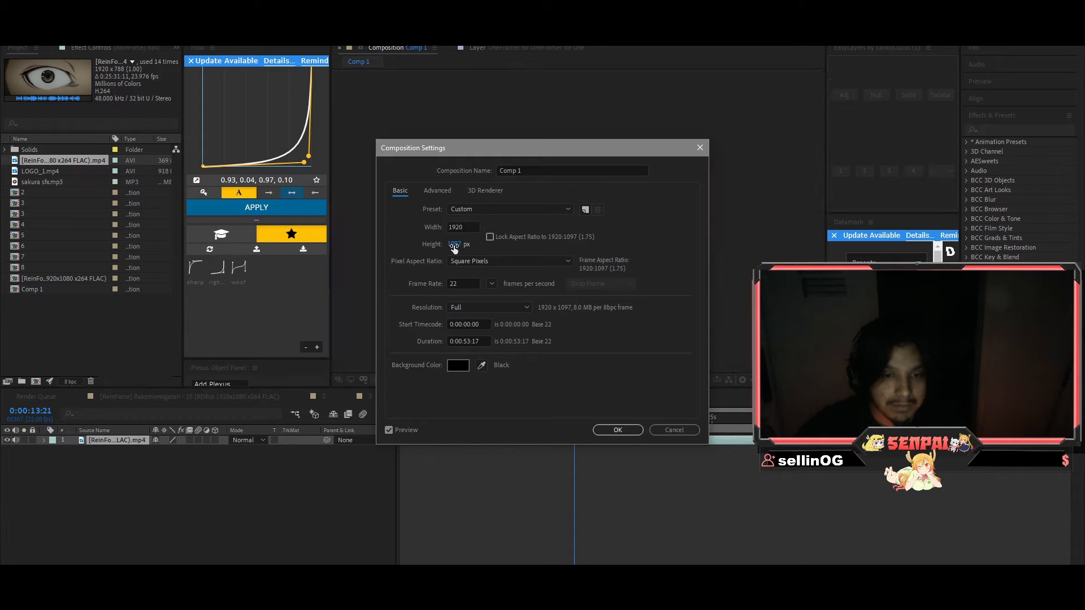
text(788)
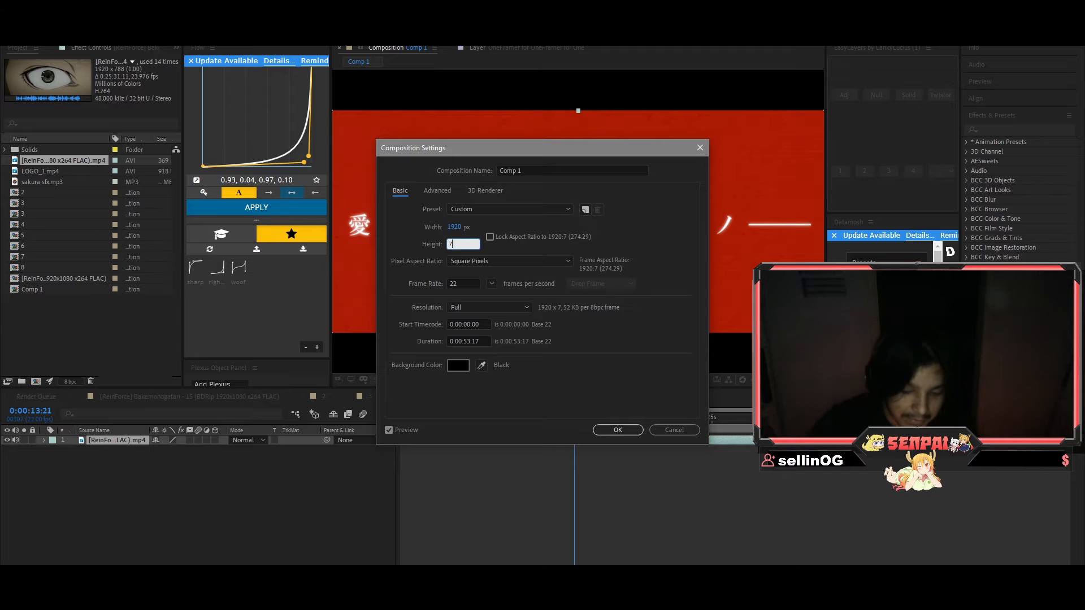
key(Return)
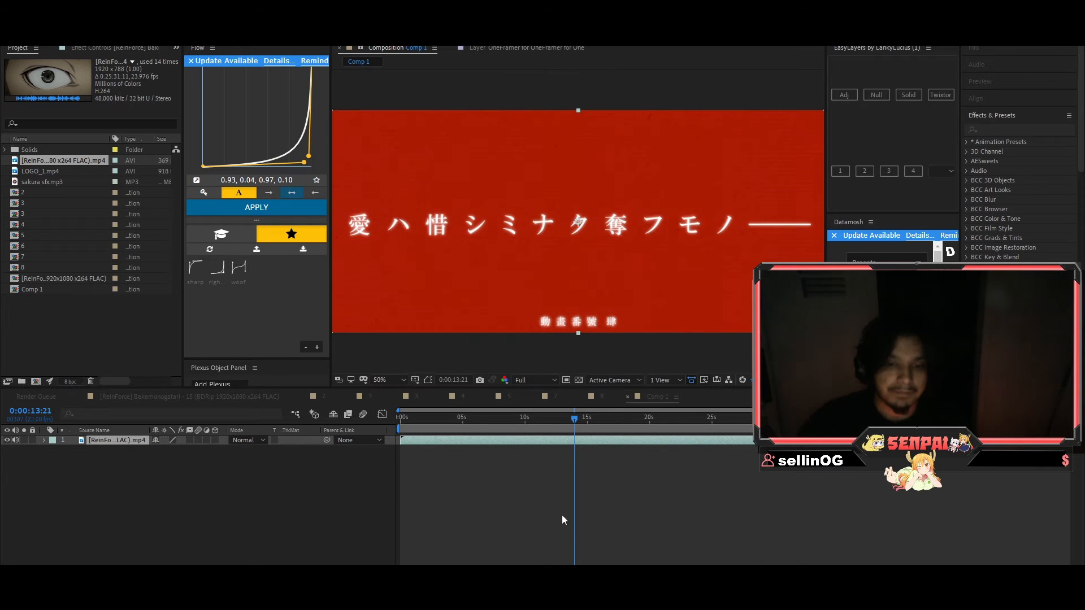
click(561, 514)
- Find the shot of the white-haired cat-eared girl and trim the footage layer's start to 0:00:30:21
drag(611, 420, 393, 428)
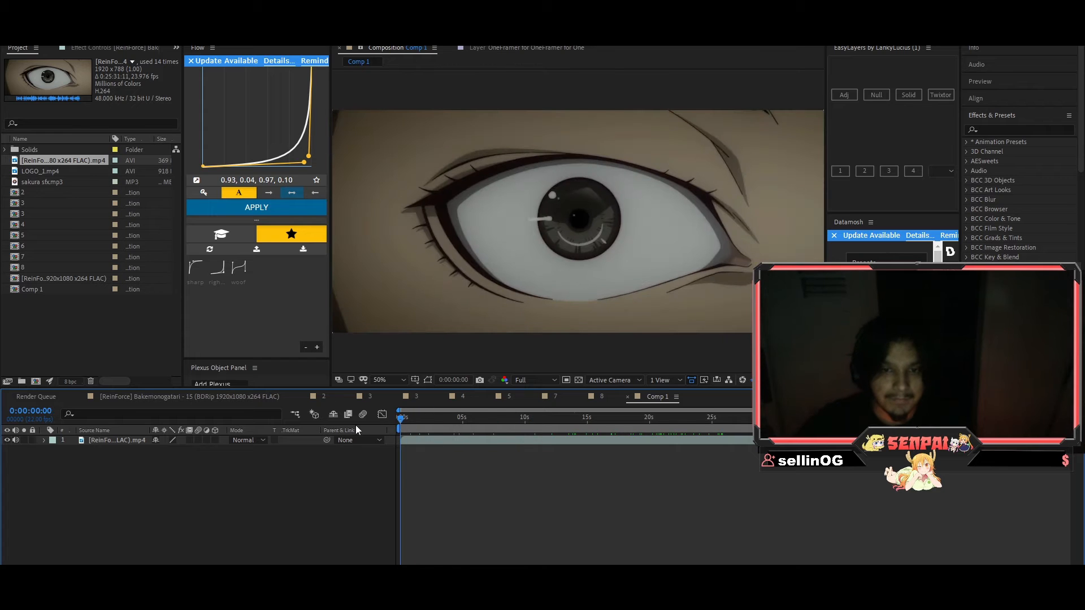
drag(426, 415, 712, 445)
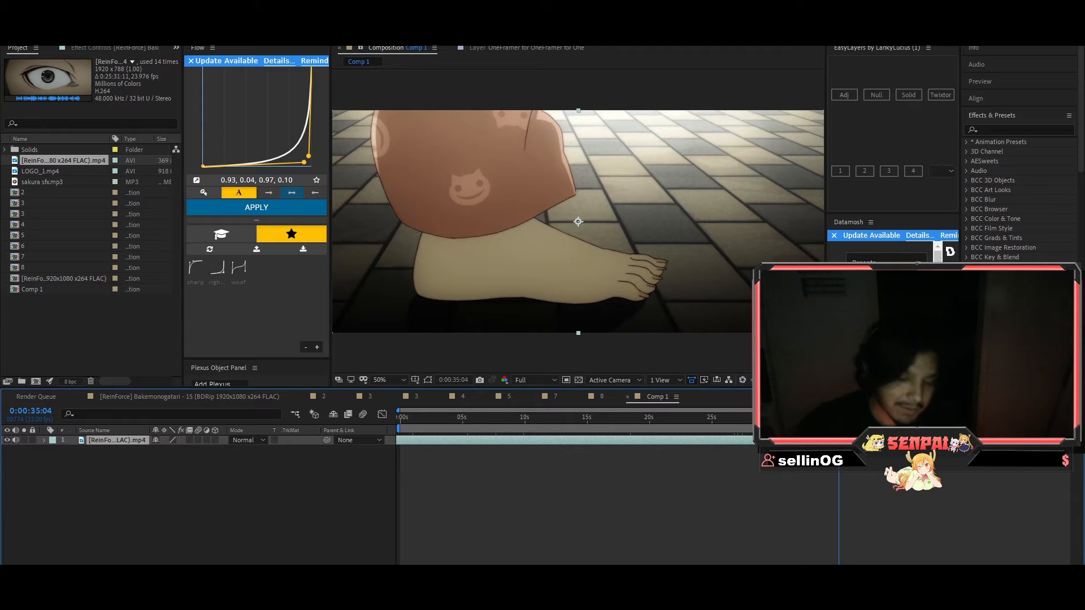
key(space)
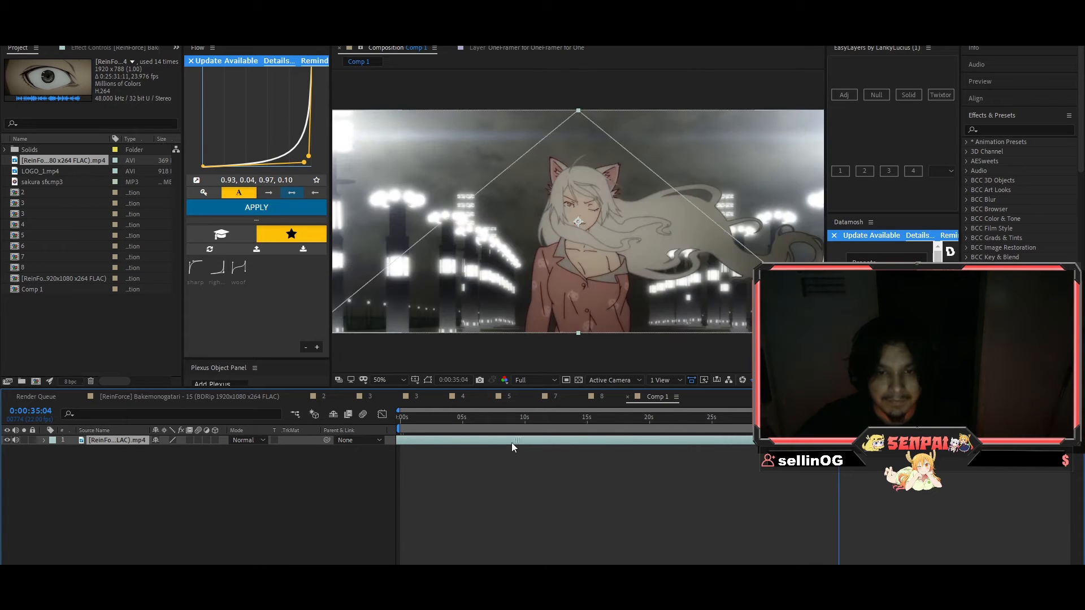
drag(538, 444, 591, 444)
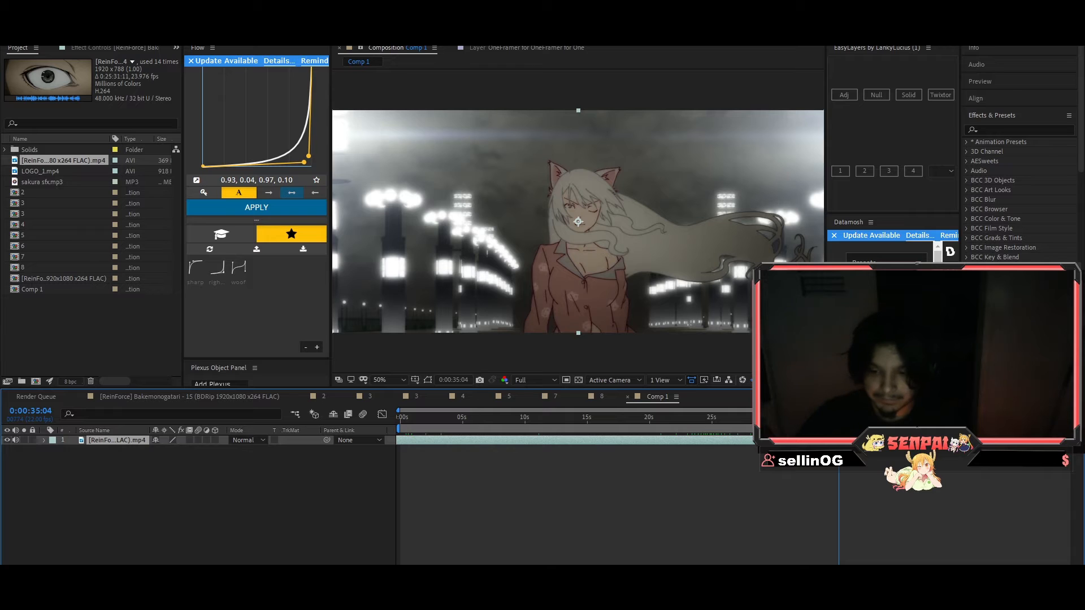
key(alt+bracketleft)
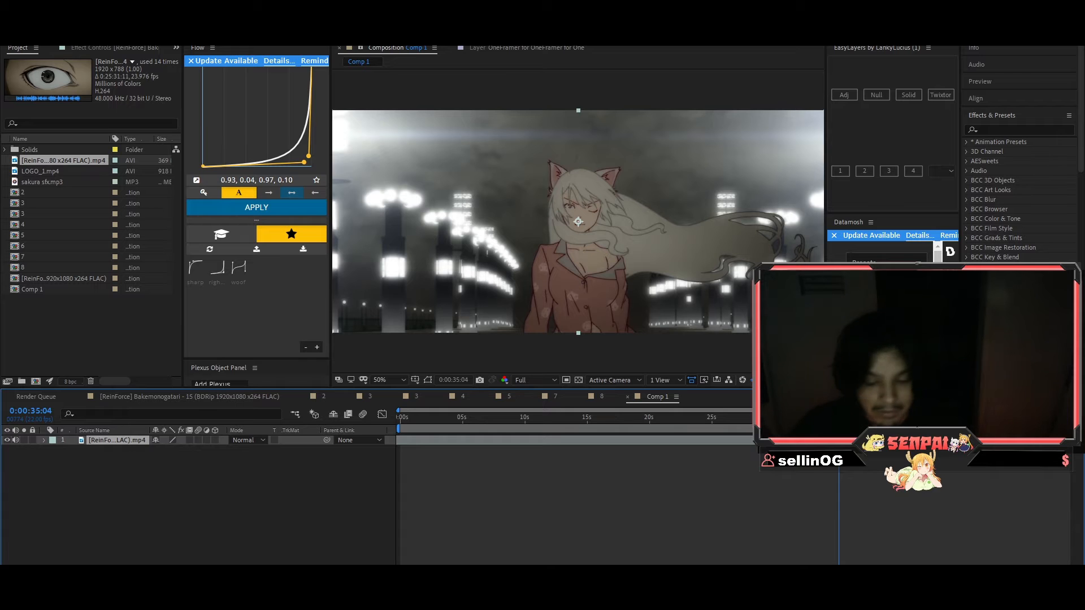
key(equal)
key(equal)
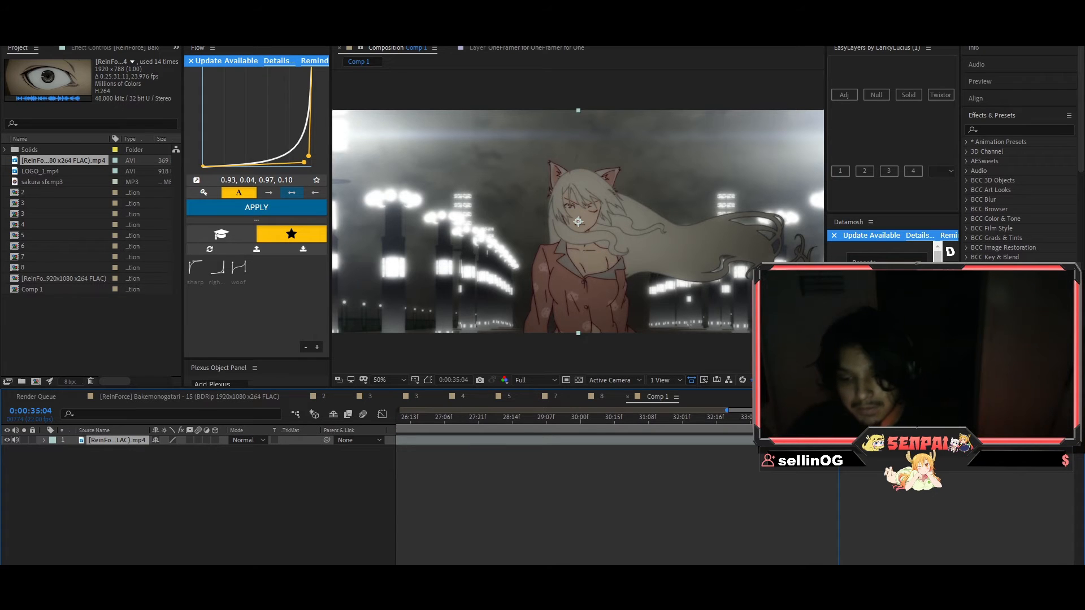
drag(853, 440, 628, 420)
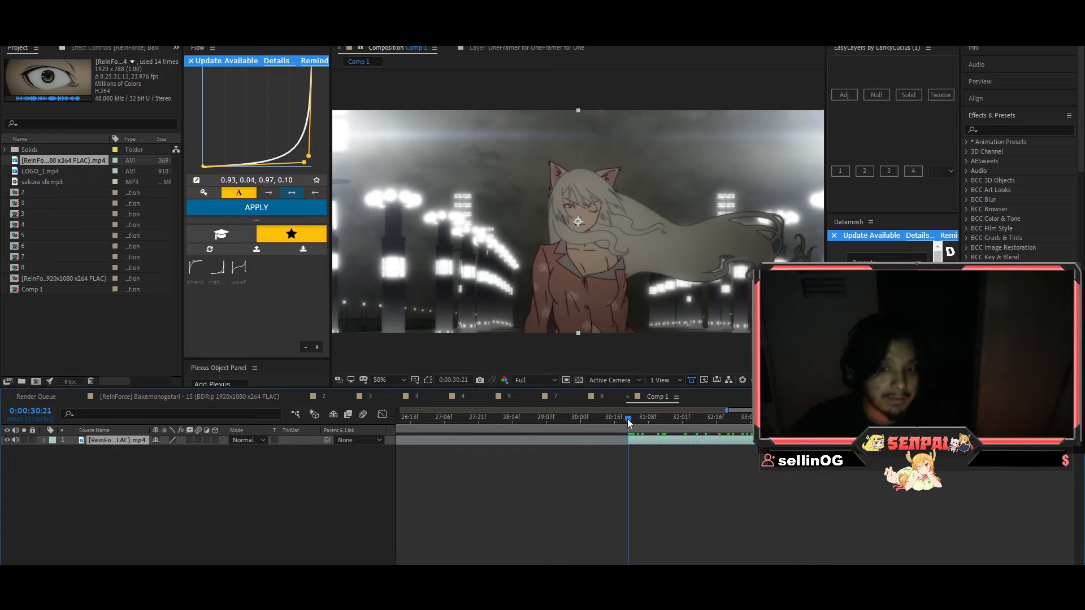
- Split the footage layer at the end of the cat-eared girl's shot and delete the remaining part
drag(629, 418, 759, 442)
key(ctrl+shift+d)
drag(682, 427, 652, 422)
key(space)
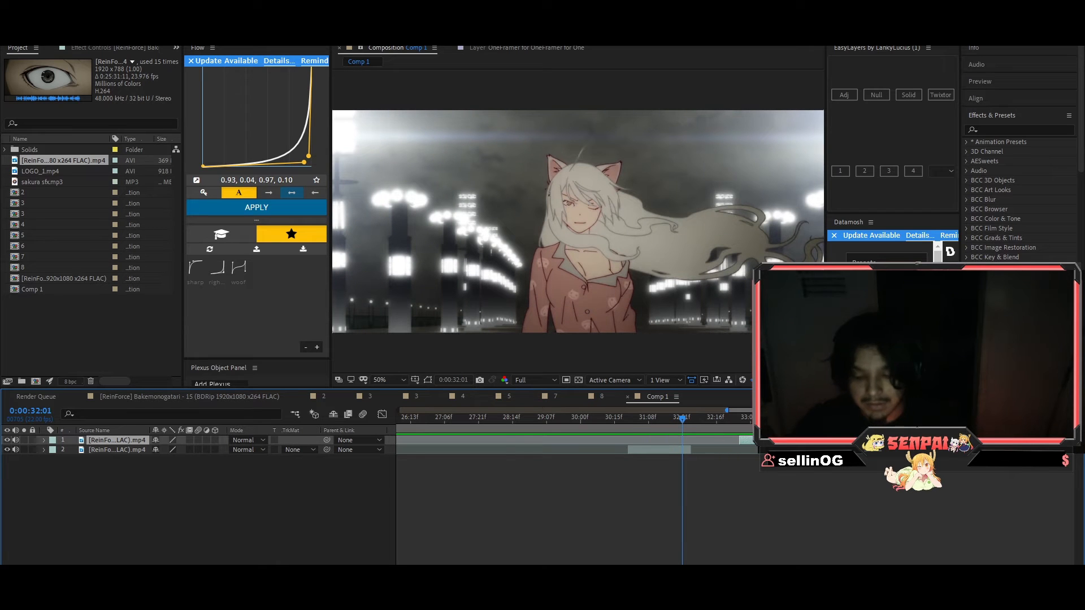
key(Delete)
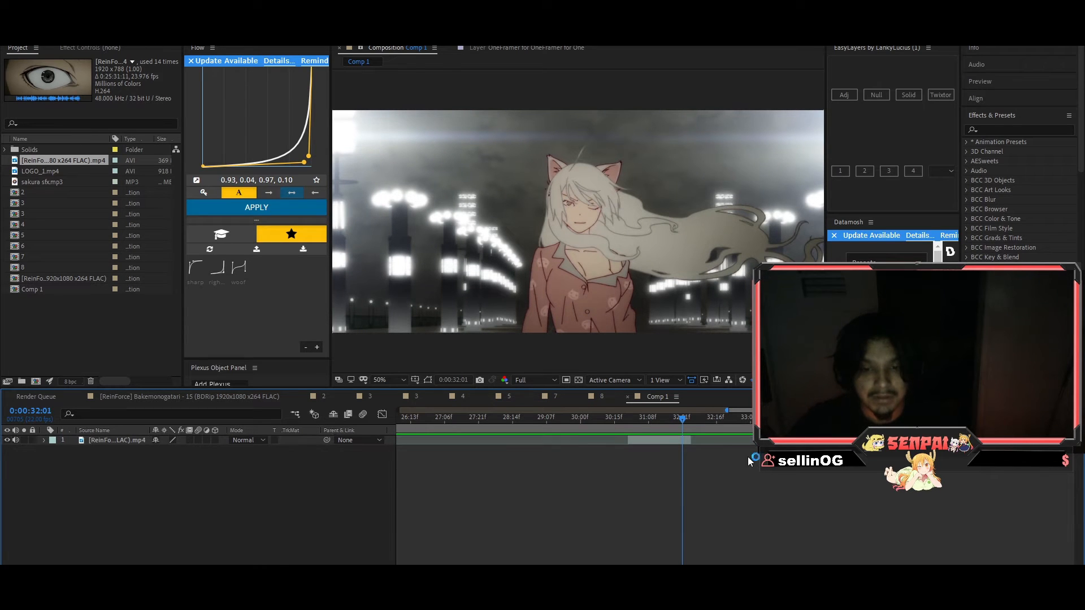
- Move the trimmed clip to start at 0:00:09:16, scrub through its motion and return to its first frame
drag(623, 422, 576, 431)
key(=)
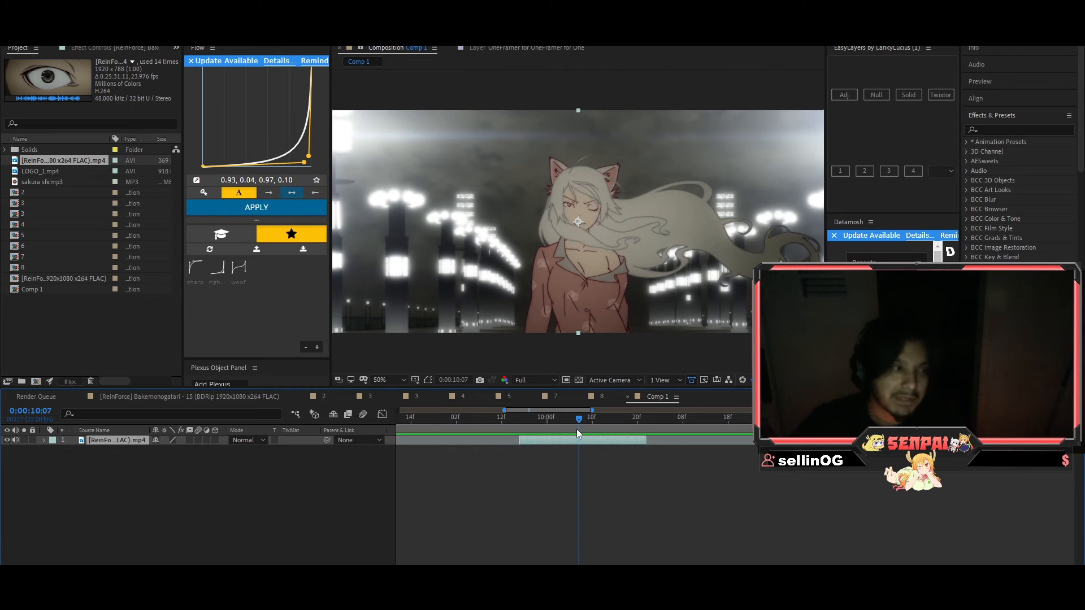
drag(581, 426, 633, 428)
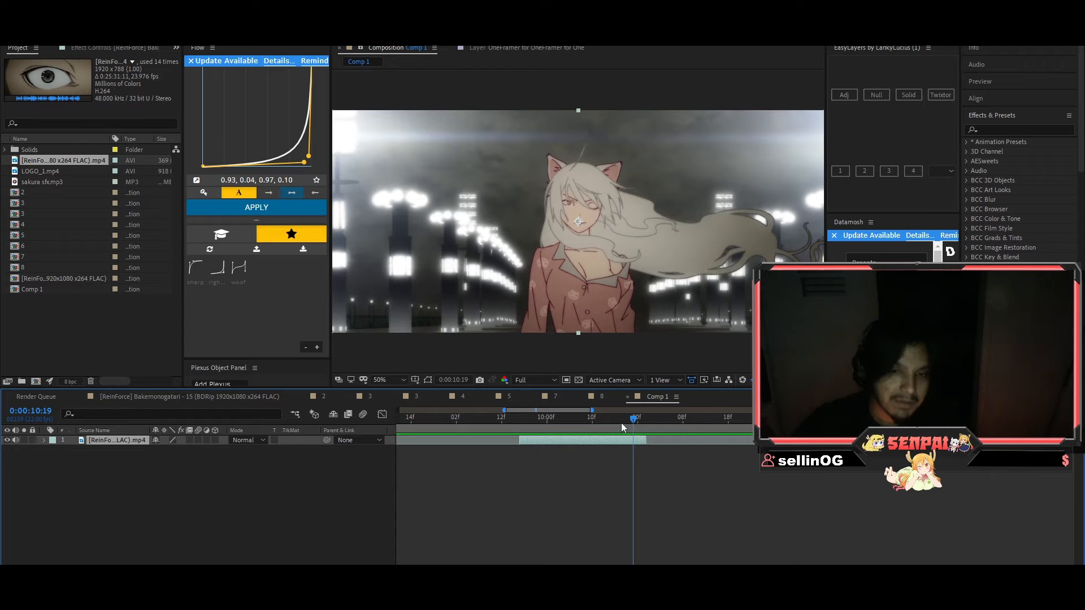
drag(524, 422, 596, 426)
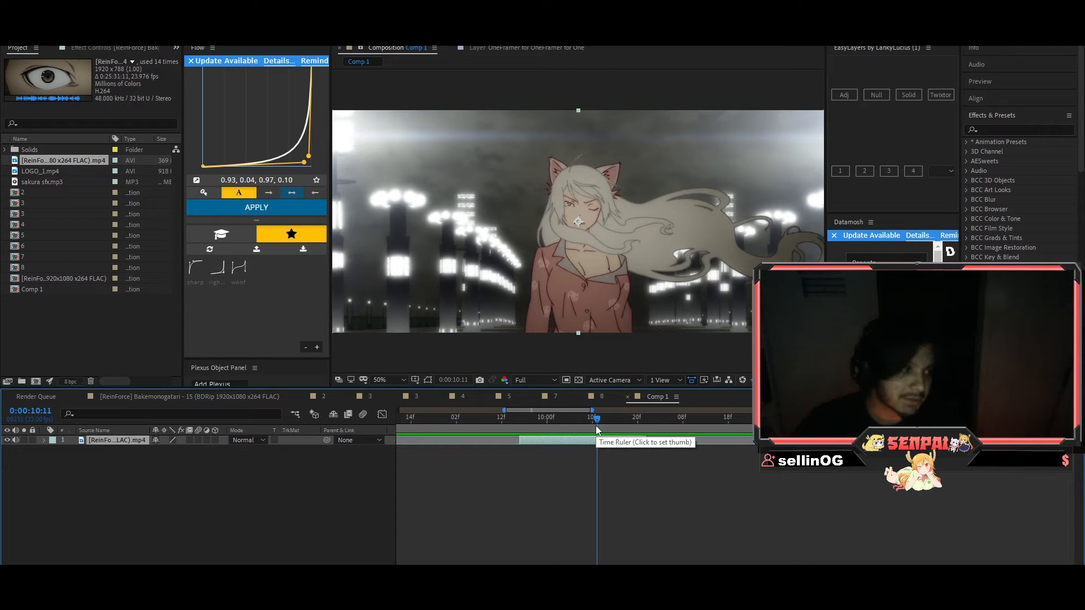
drag(595, 426, 643, 436)
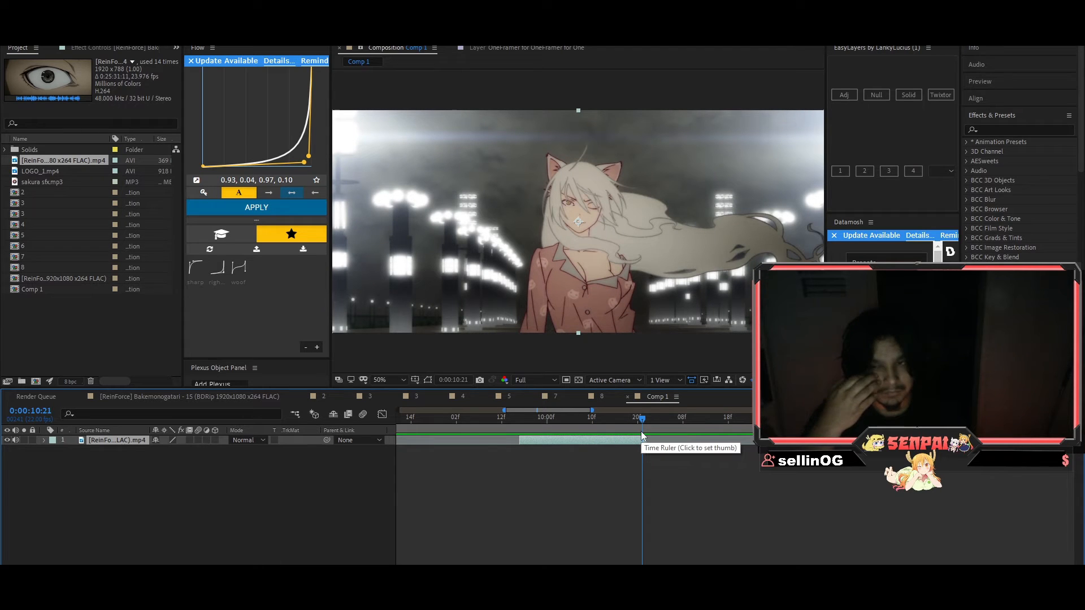
drag(642, 435, 520, 420)
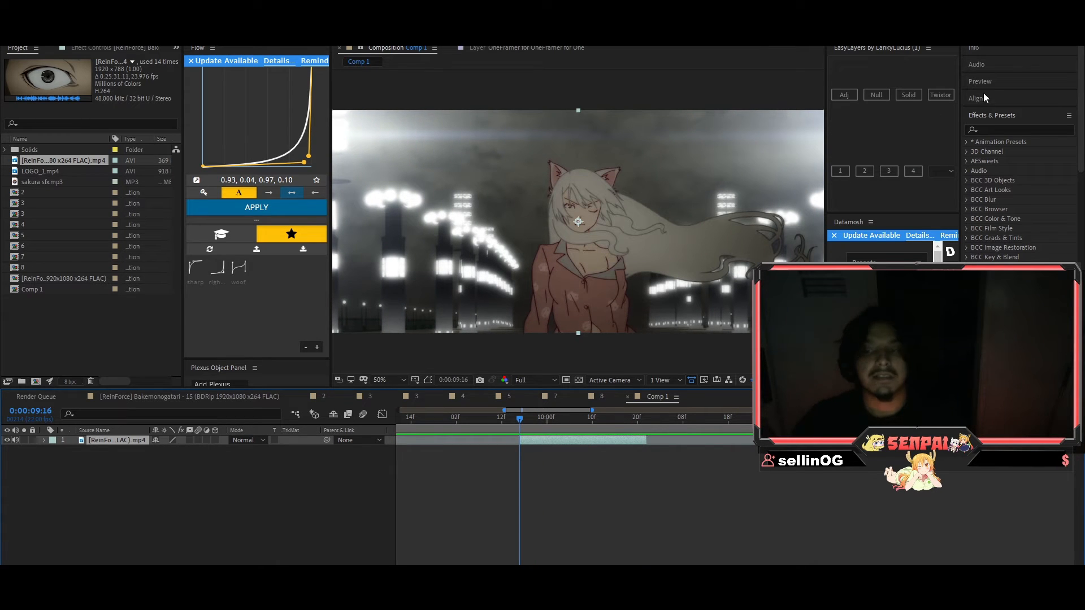
- Find the Twixtor effects and apply Twixtor Pro to the trimmed clip
click(1020, 129)
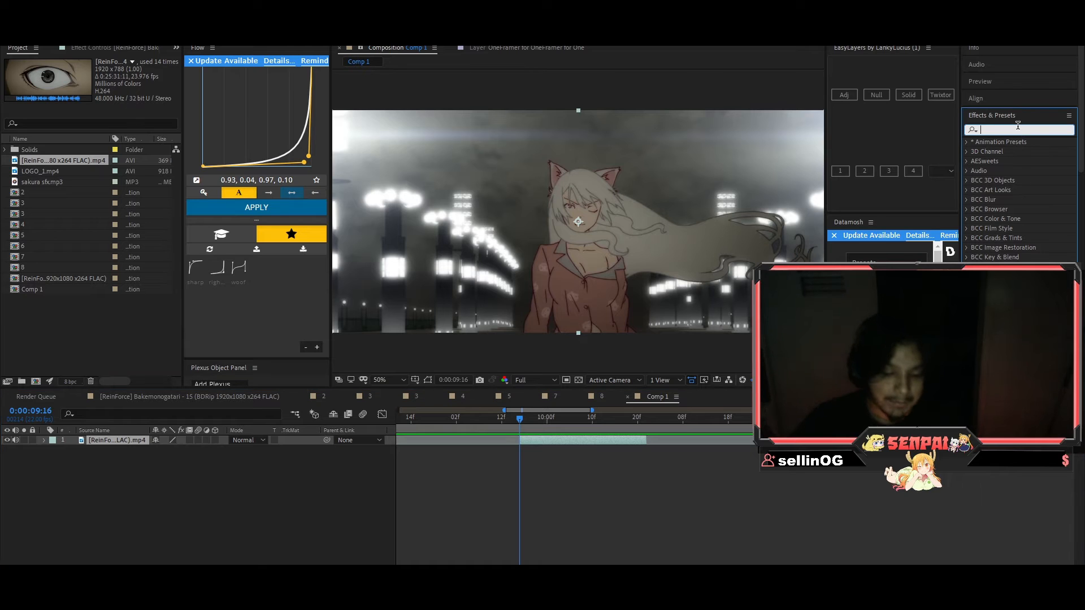
text(twixtor)
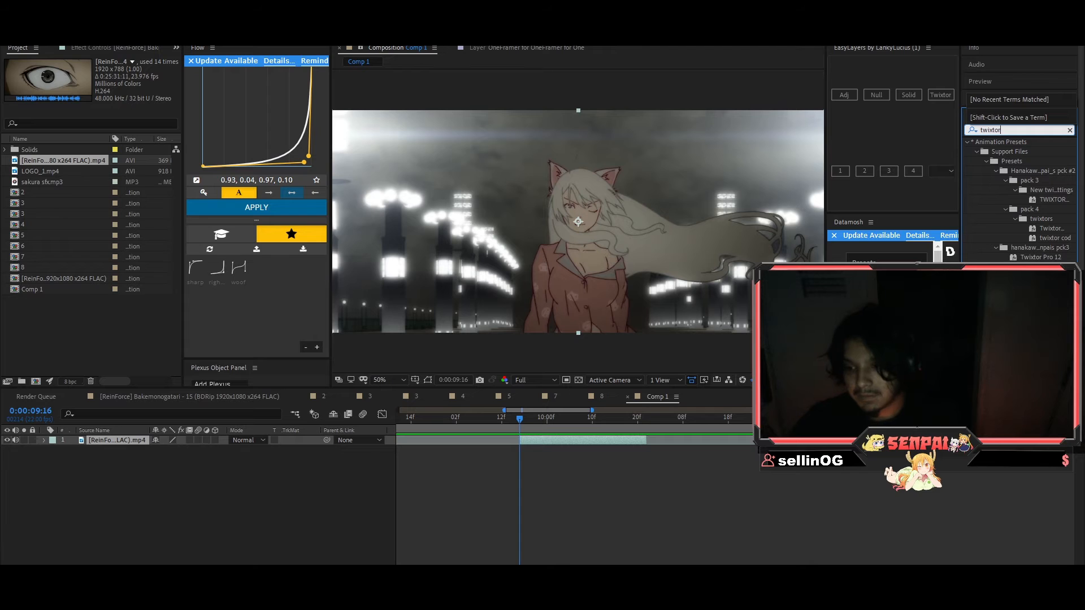
double_click(1006, 333)
click(985, 161)
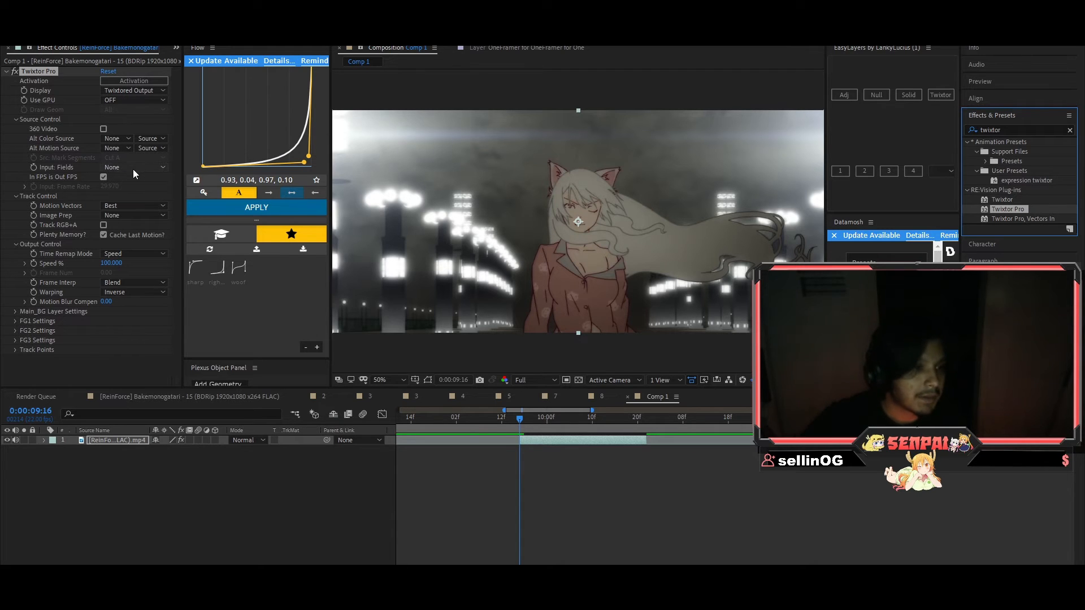
- Set Twixtor Pro's input frame rate to 8 and re-enable In FPS is Out FPS
click(103, 177)
click(104, 177)
click(105, 186)
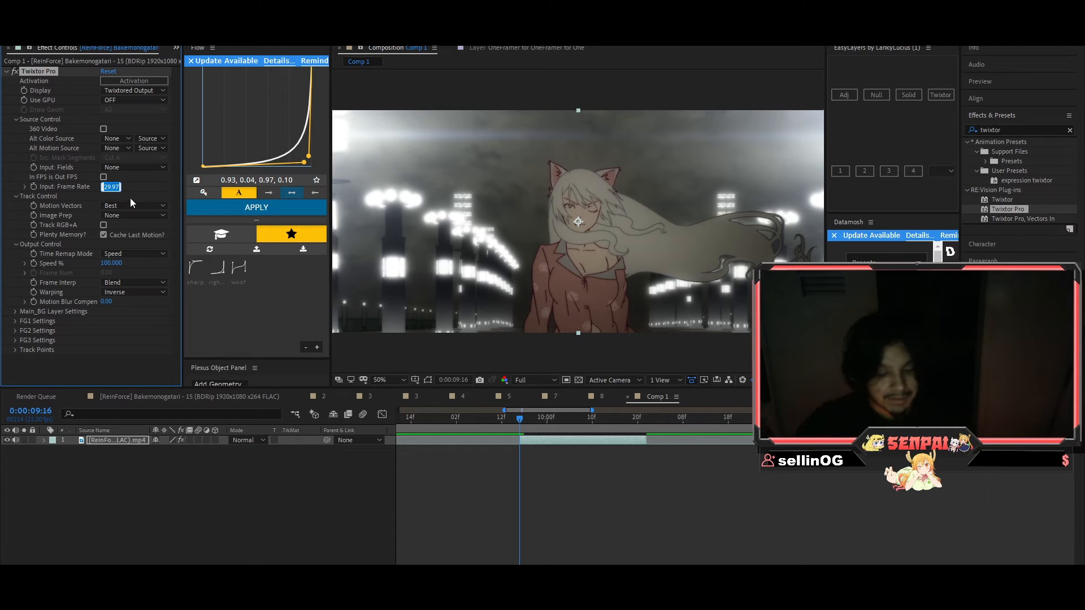
text(8)
click(141, 180)
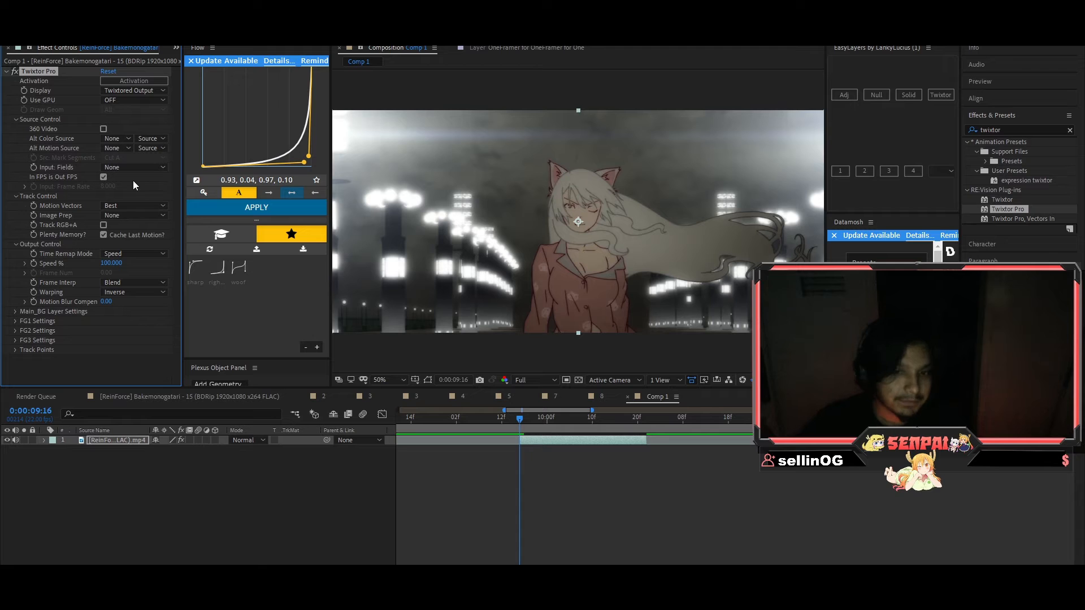
- Set Twixtor Pro's Image Prep to Contrast/Edge Enhance and turn off Cache Last Motion
click(131, 216)
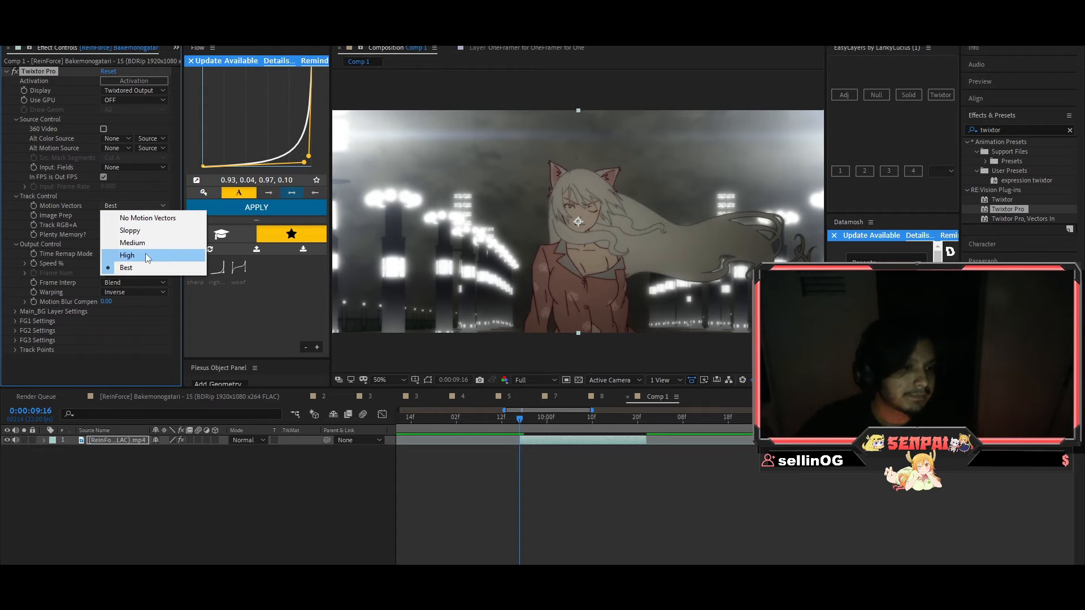
click(138, 213)
click(138, 214)
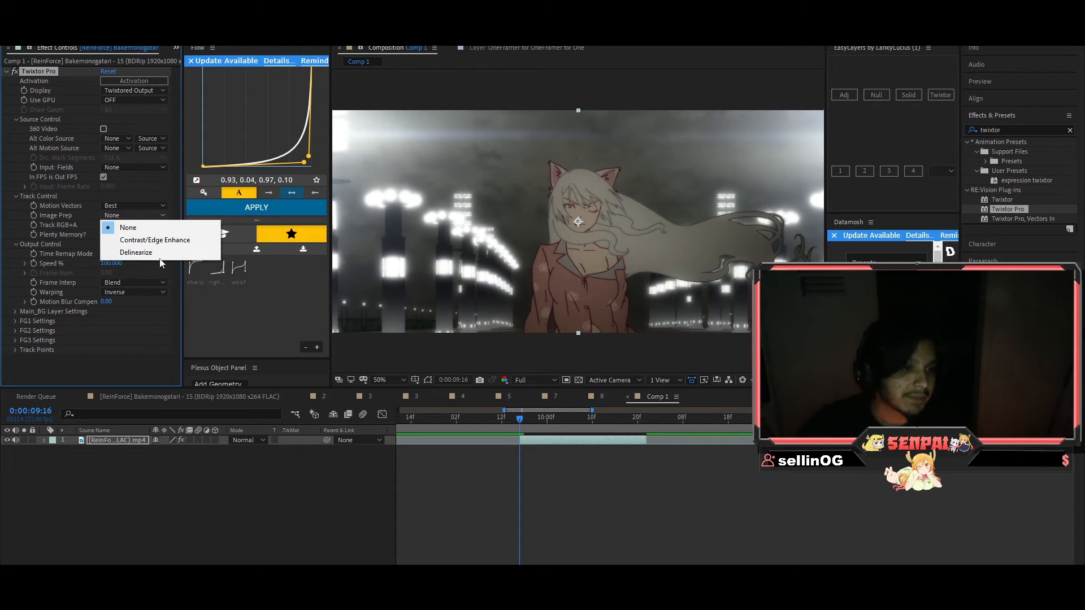
click(164, 243)
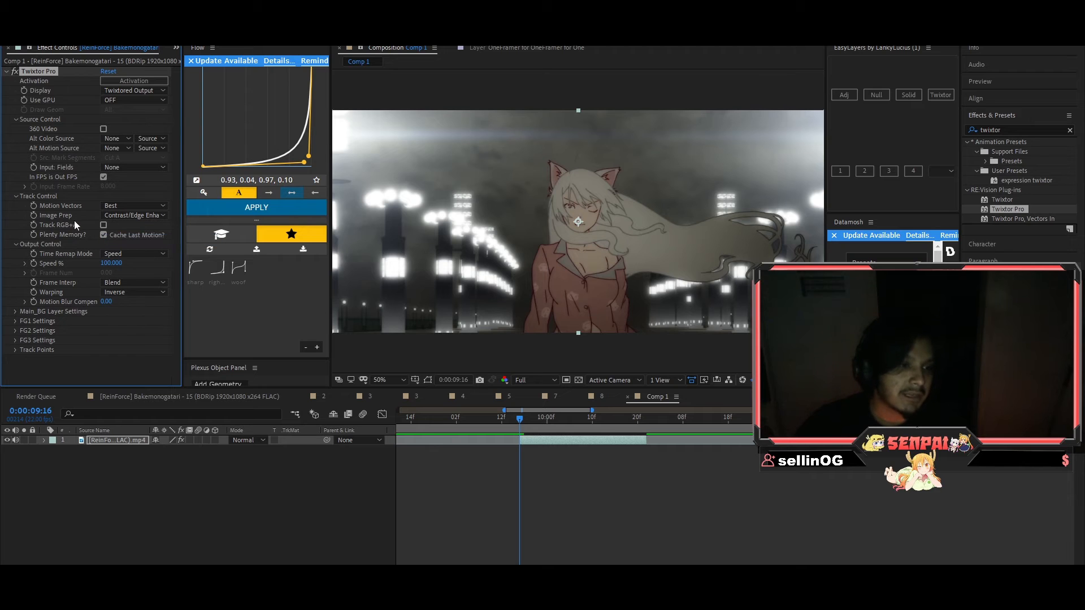
click(123, 252)
click(140, 238)
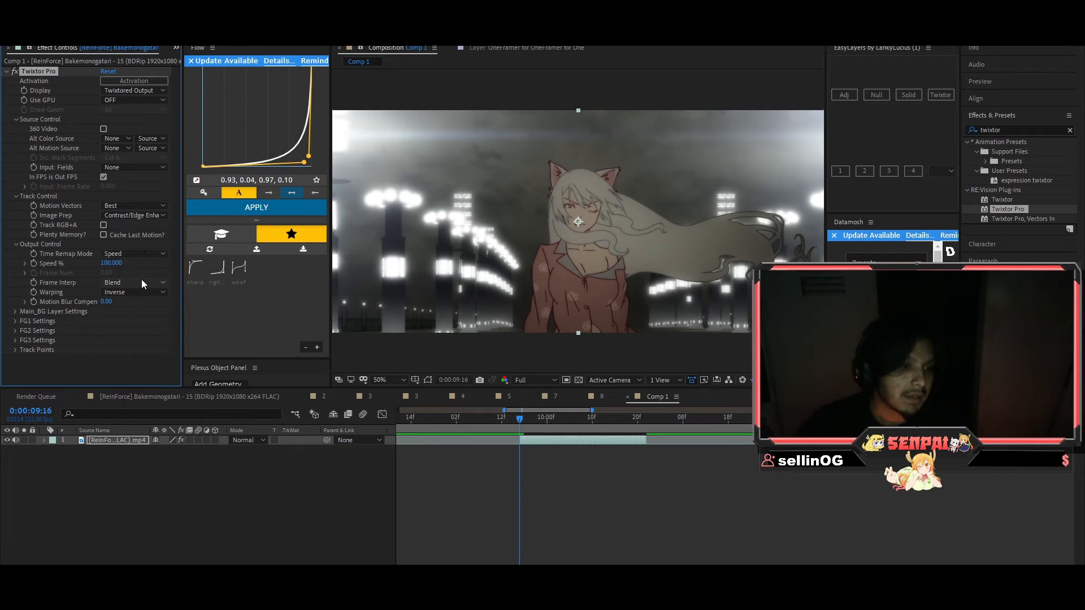
- Set Twixtor Pro's Frame Interp to Motion Weighted Blend and Warping to Inverse w/ Smart Blend
click(136, 283)
click(158, 320)
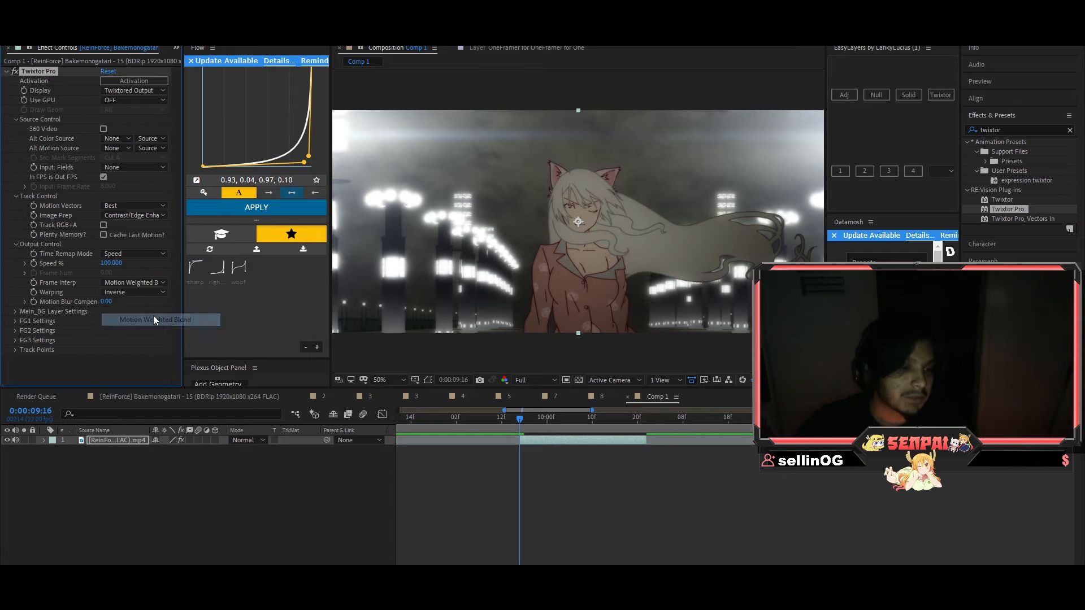
click(130, 293)
click(153, 317)
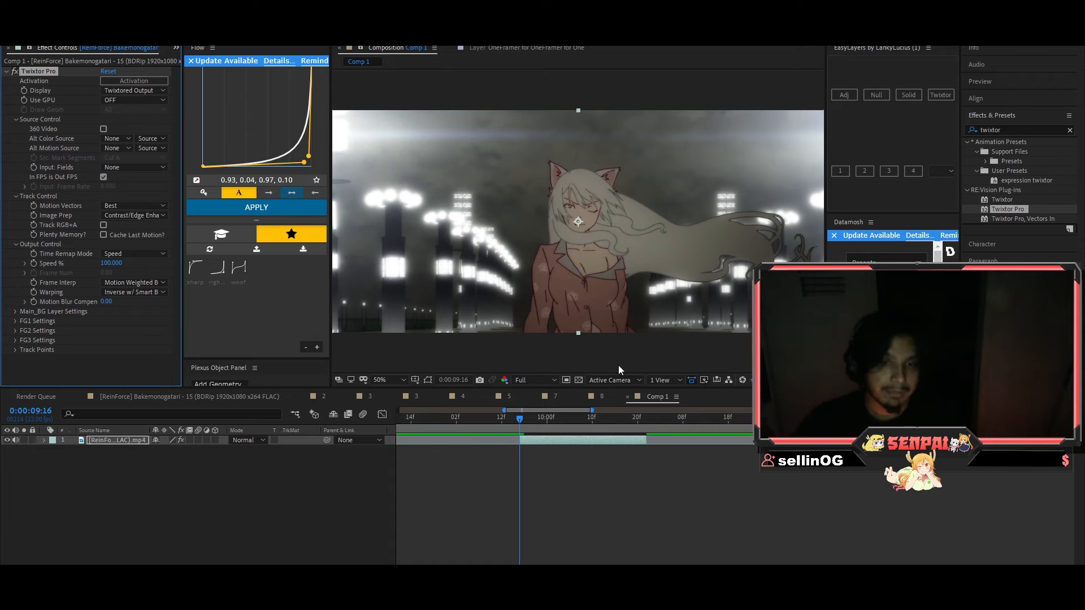
- Pre-compose the clip as 1 with all attributes moved into the new composition, and return to Comp 1
key(ctrl+shift+c)
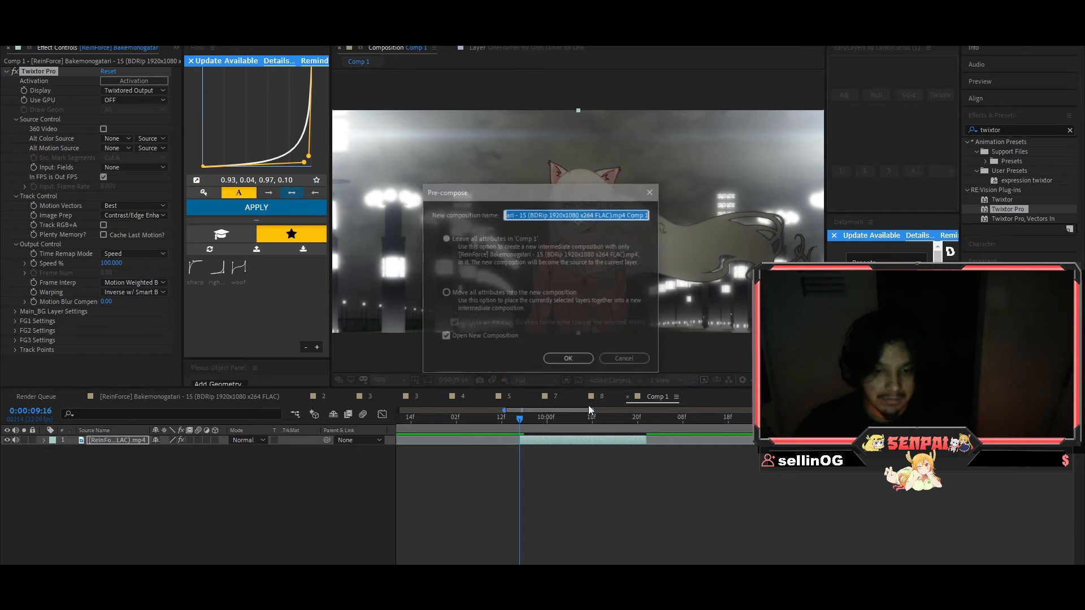
click(444, 294)
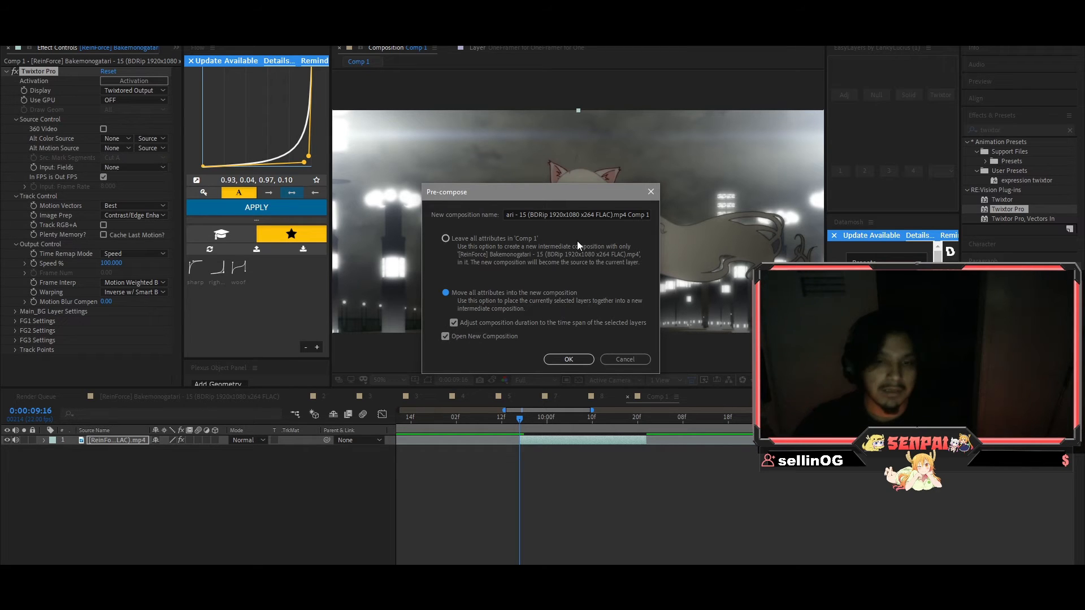
click(574, 213)
text(1)
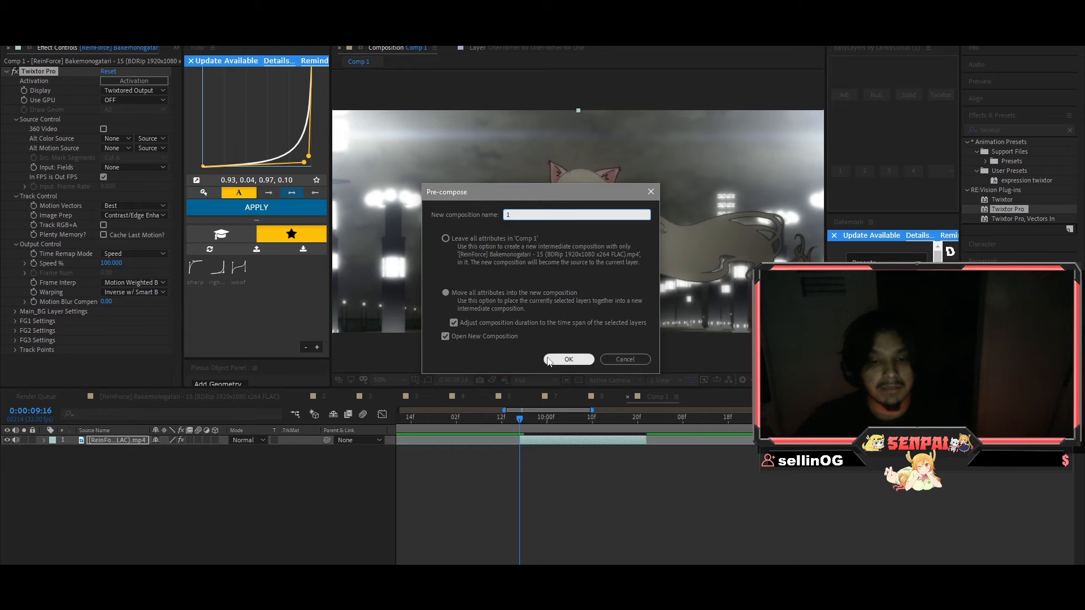
click(568, 359)
drag(508, 421, 422, 421)
click(649, 394)
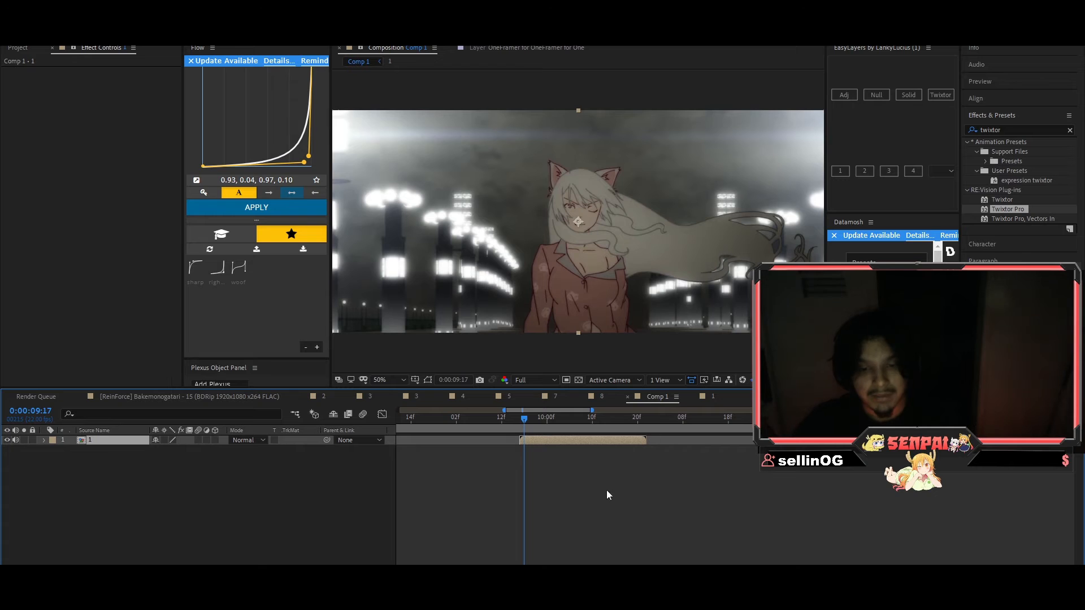
- Scrub through and play back the pre-composed clip to examine its Twixtor motion
drag(524, 422, 588, 422)
click(615, 424)
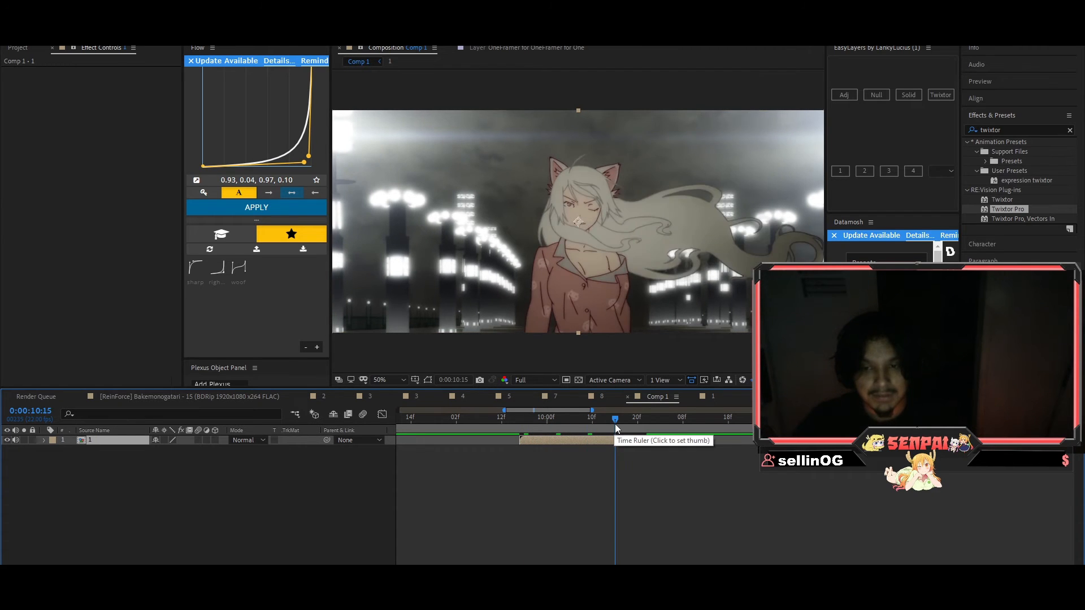
click(624, 424)
drag(613, 425, 512, 425)
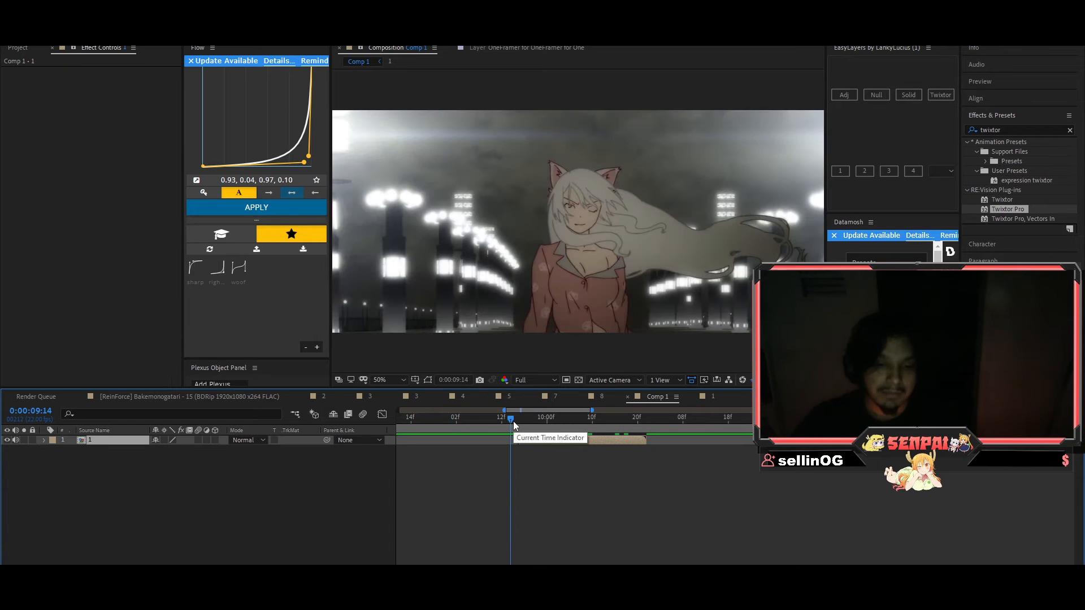
key(space)
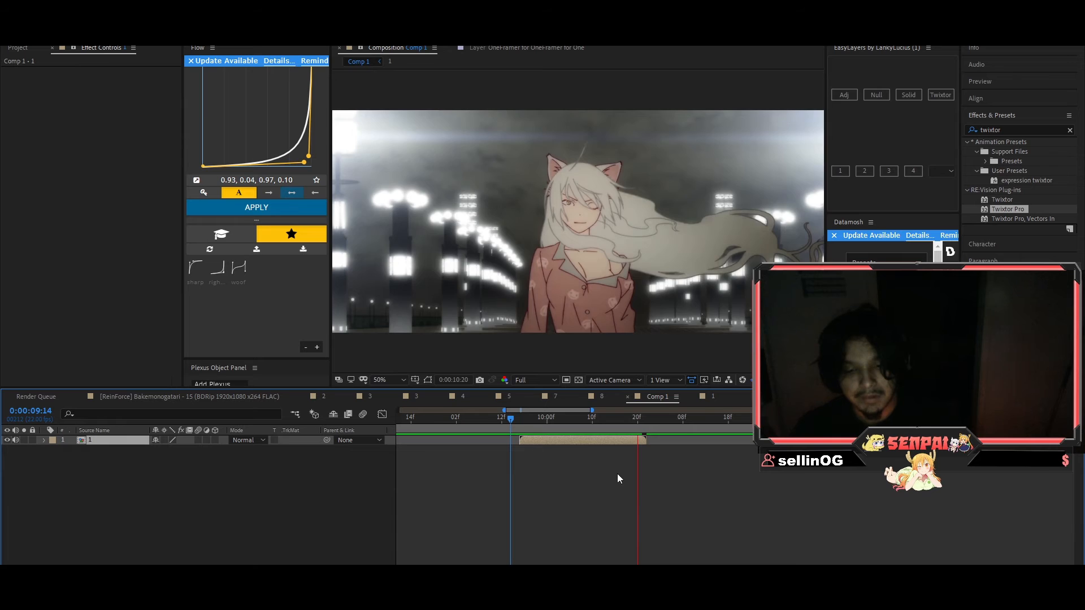
key(space)
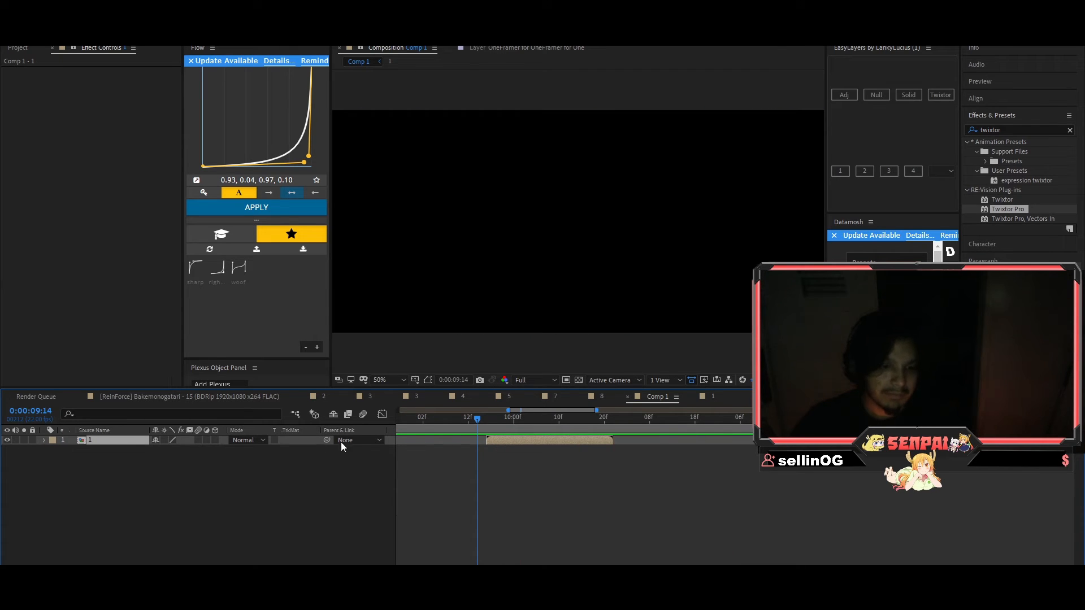
drag(475, 419, 459, 420)
key(space)
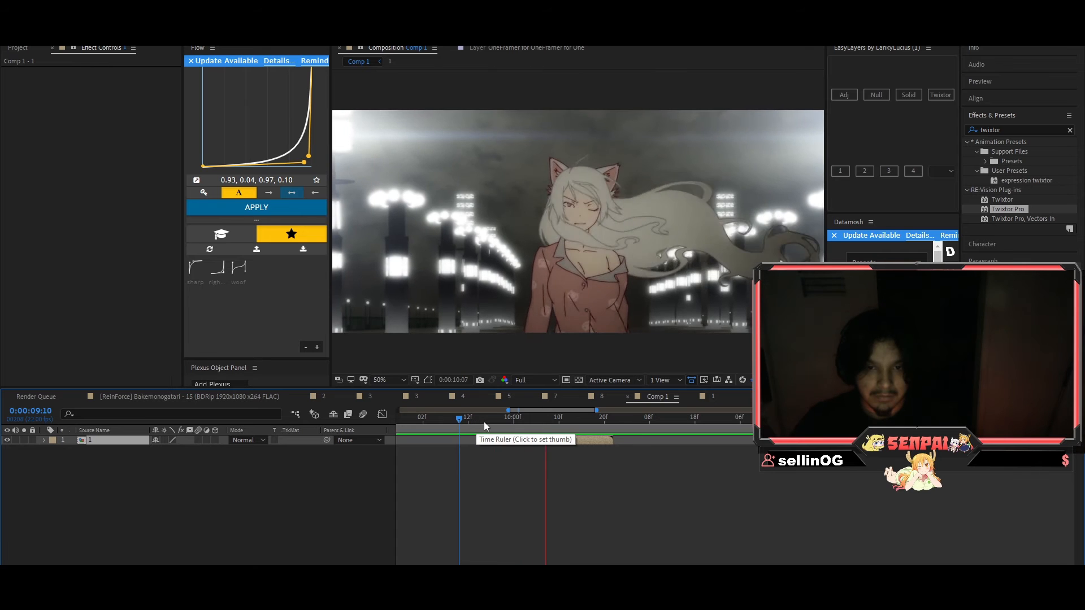
key(space)
- Enable time remapping on layer 1 and trim the layer's end at the last keyframe, at 0:00:11:00
drag(520, 423, 489, 439)
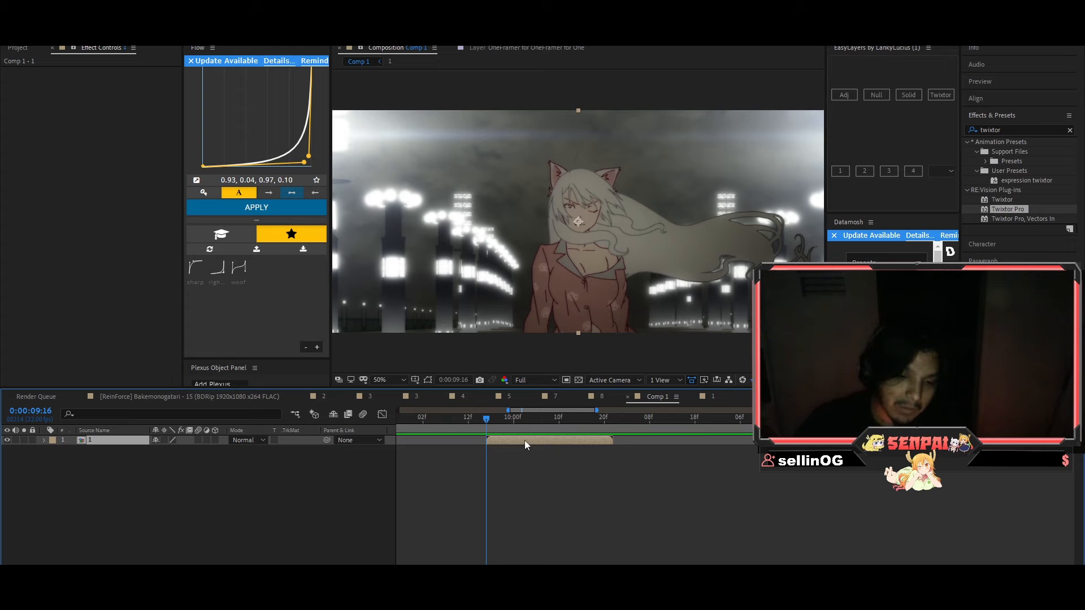
key(ctrl+alt+t)
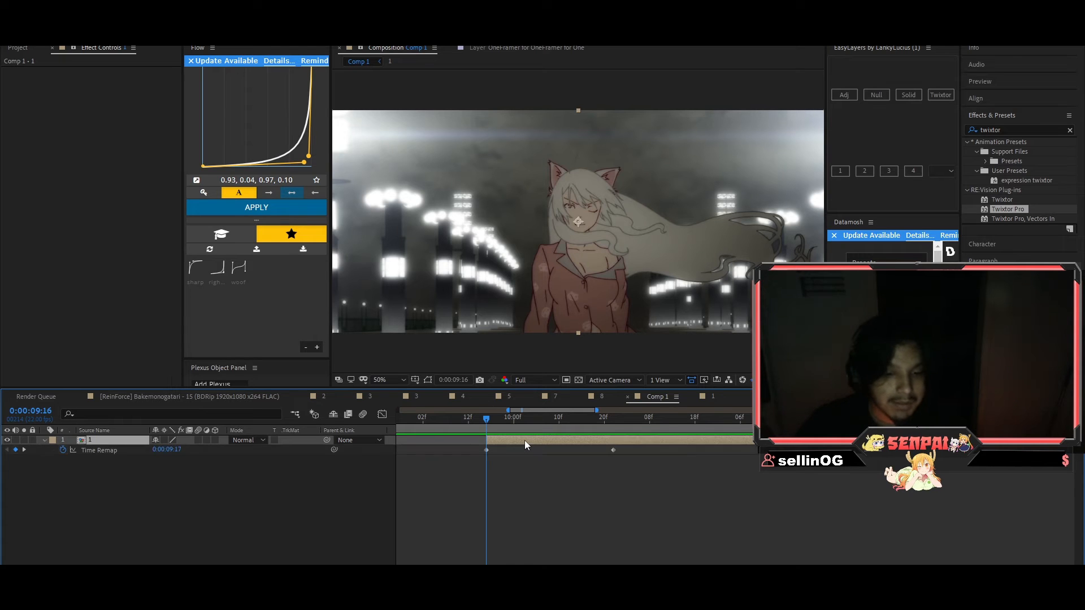
drag(609, 421, 612, 420)
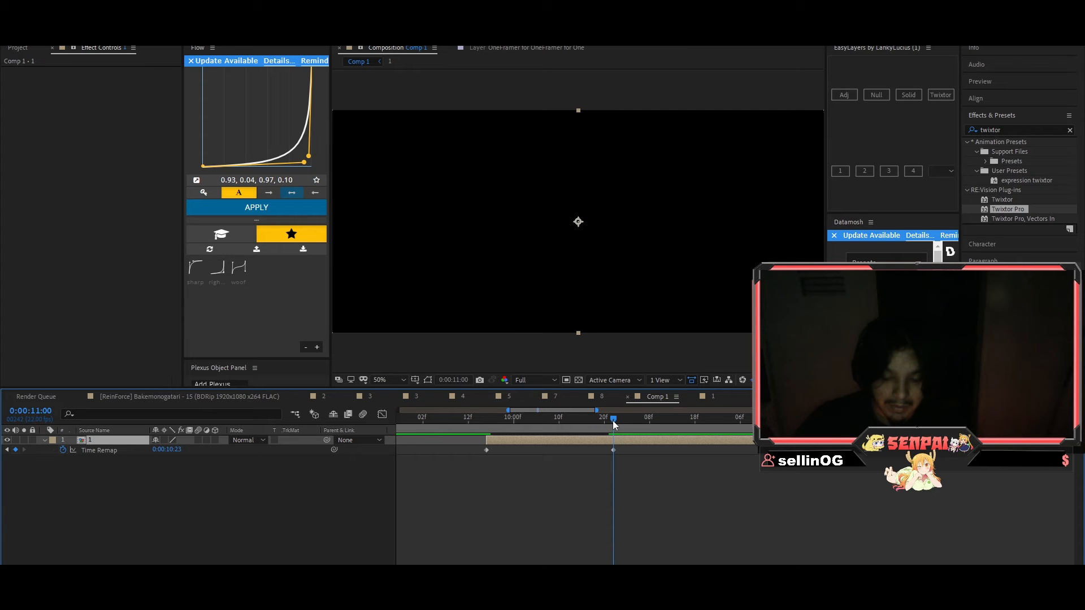
key(alt+])
- Scrub the time-remapped clip, look through the Bakemonogatari composition and pre-comp 1, and return to Comp 1
drag(613, 422, 534, 433)
click(203, 397)
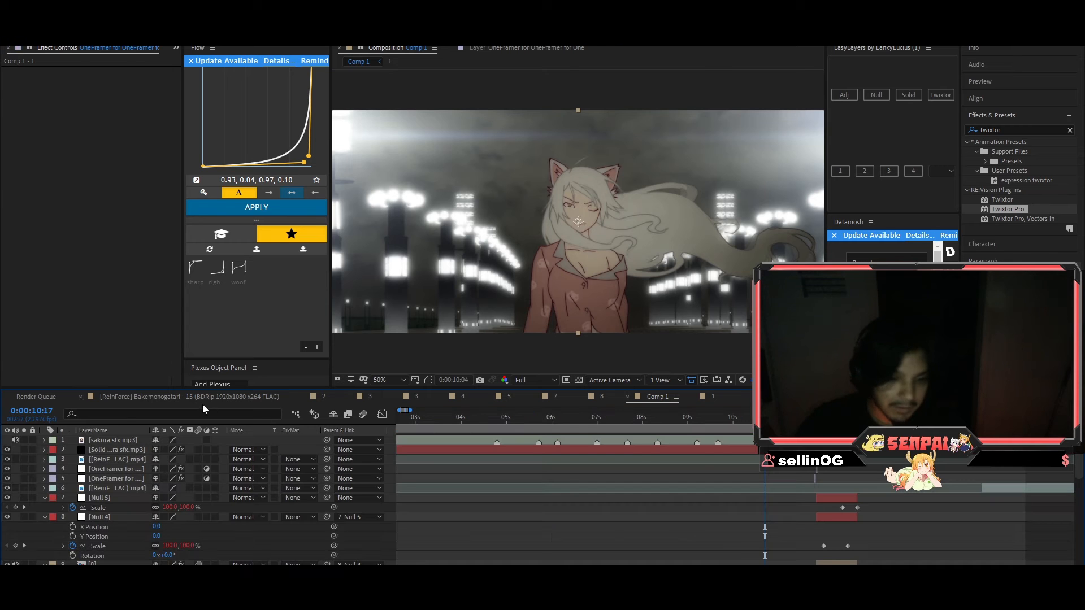
drag(765, 419, 787, 435)
click(656, 397)
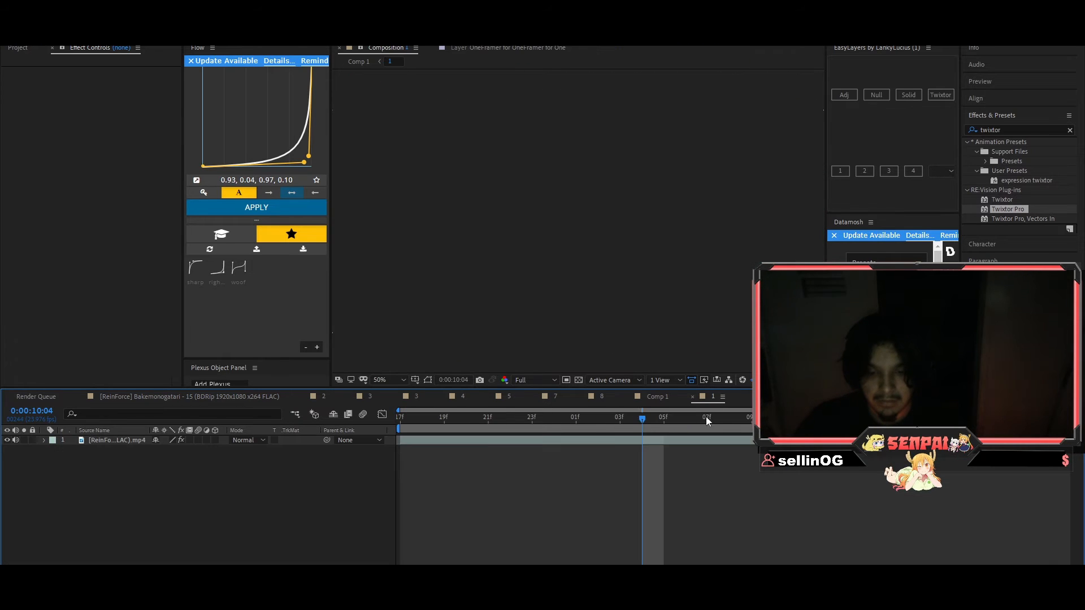
drag(527, 423, 541, 425)
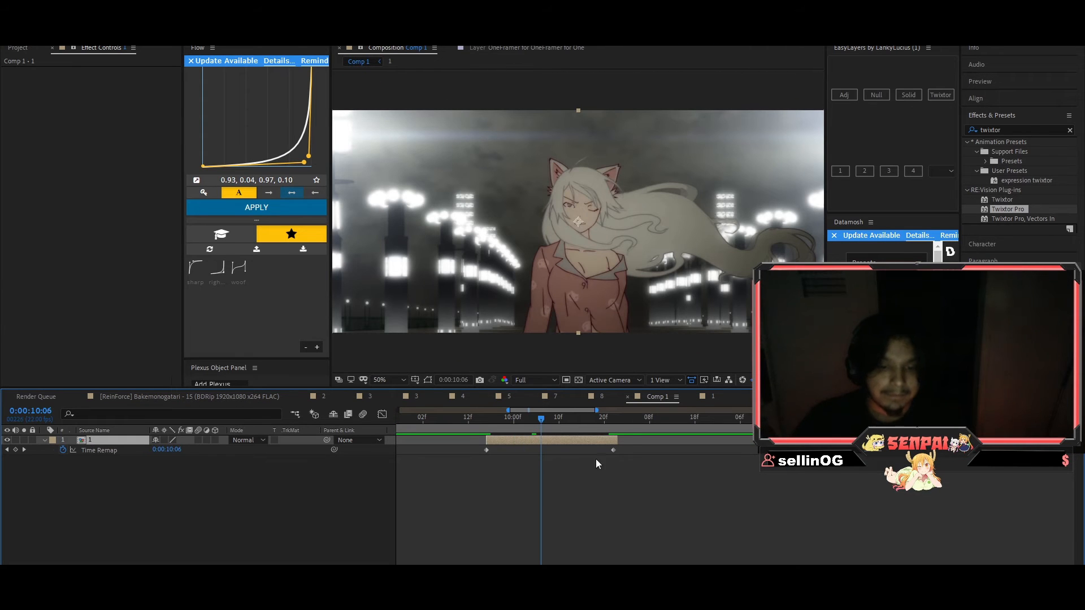
- Ease both Time Remap keyframes, dismiss Flow's update notice and show the time remap curve in the Graph Editor
drag(631, 448, 449, 460)
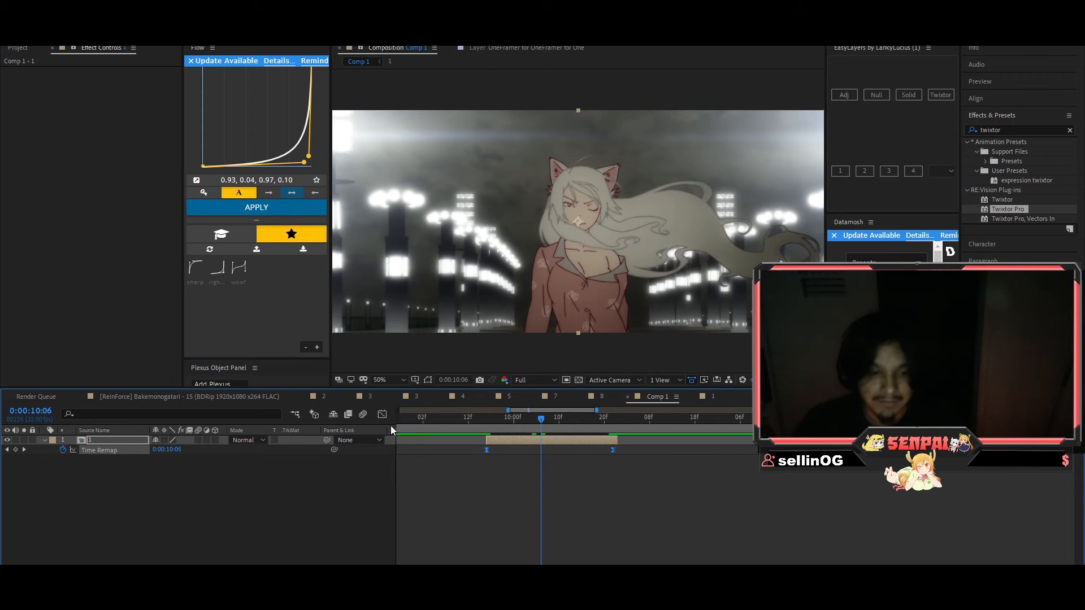
click(191, 61)
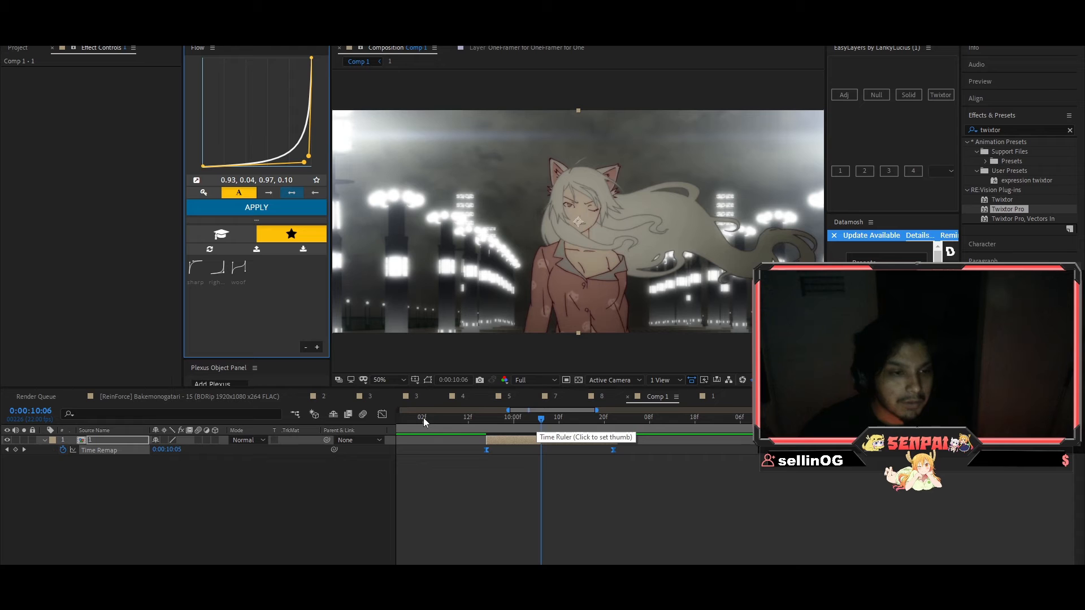
click(382, 415)
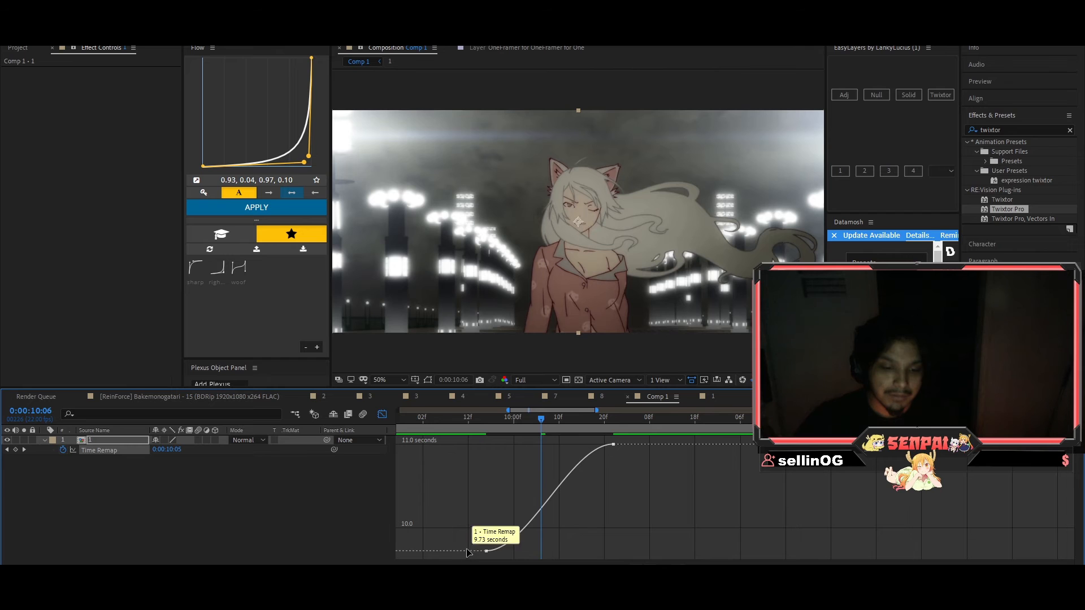
- Reshape the Time Remap curve to rise steeply from the first keyframe and flatten toward the last, then close the Graph Editor
drag(474, 555, 657, 445)
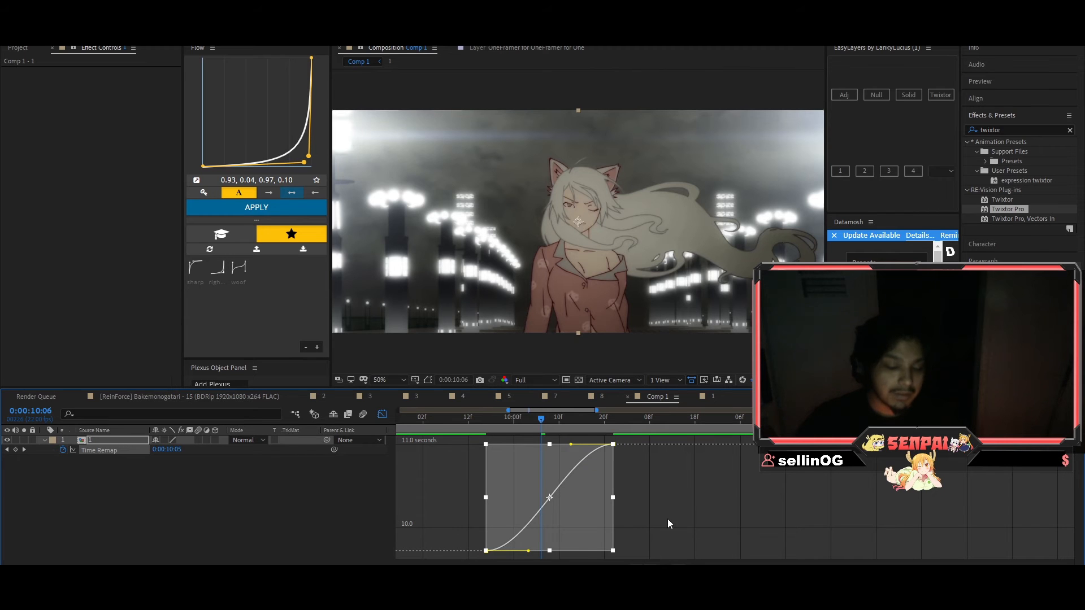
drag(528, 550, 492, 455)
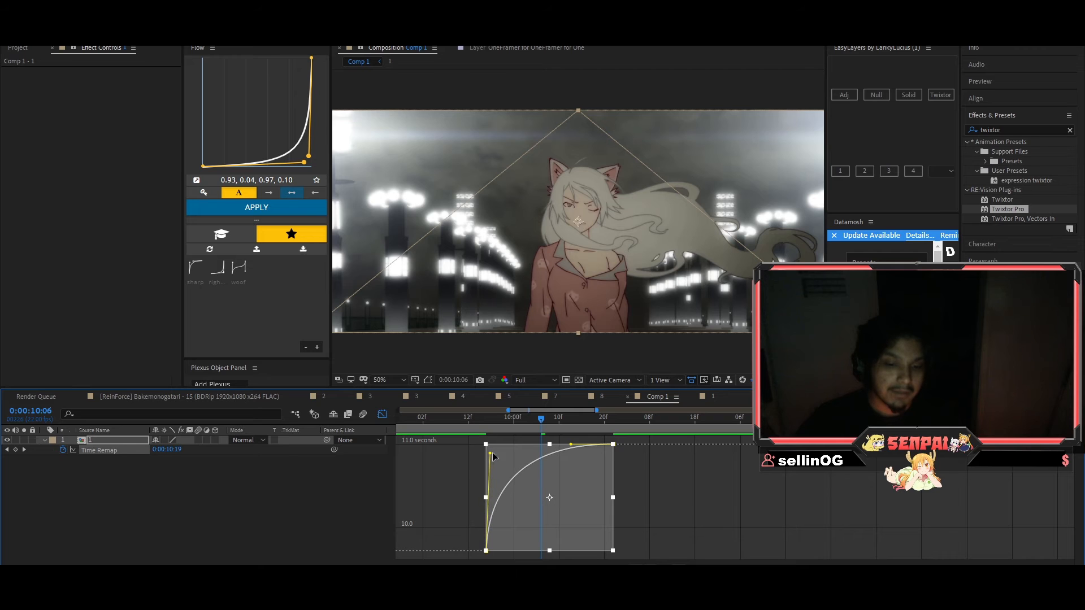
drag(571, 444, 464, 419)
click(706, 470)
click(382, 414)
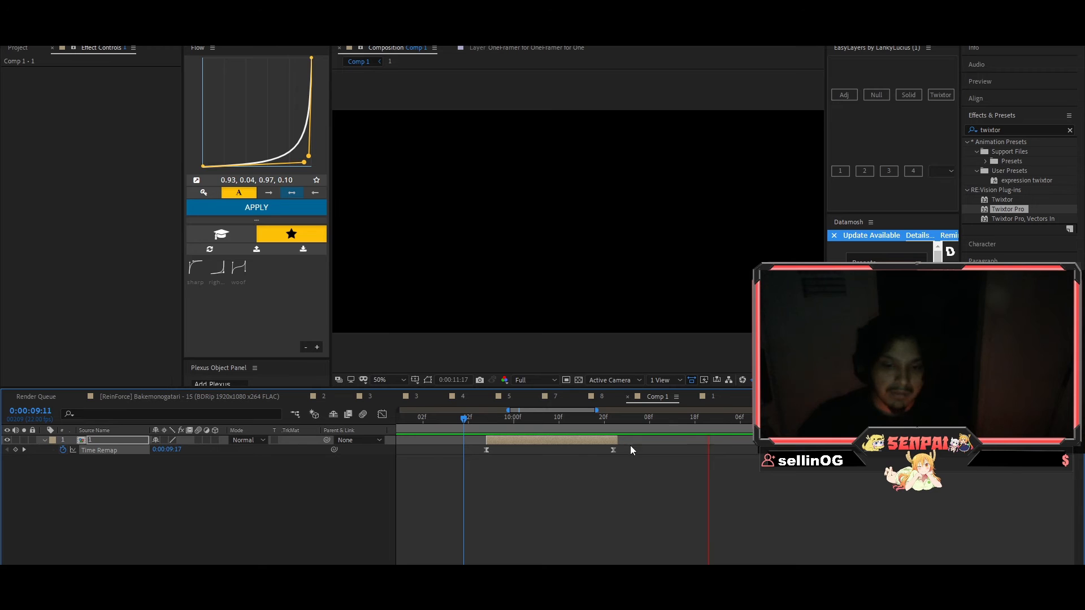
- Add a Time Remap keyframe at 0:00:10:14 and rework the keyframes so only the first and one at the layer's end remain
mouse_move(558, 421)
mouse_down()
mouse_move(594, 425)
mouse_move(576, 428)
mouse_up()
click(582, 442)
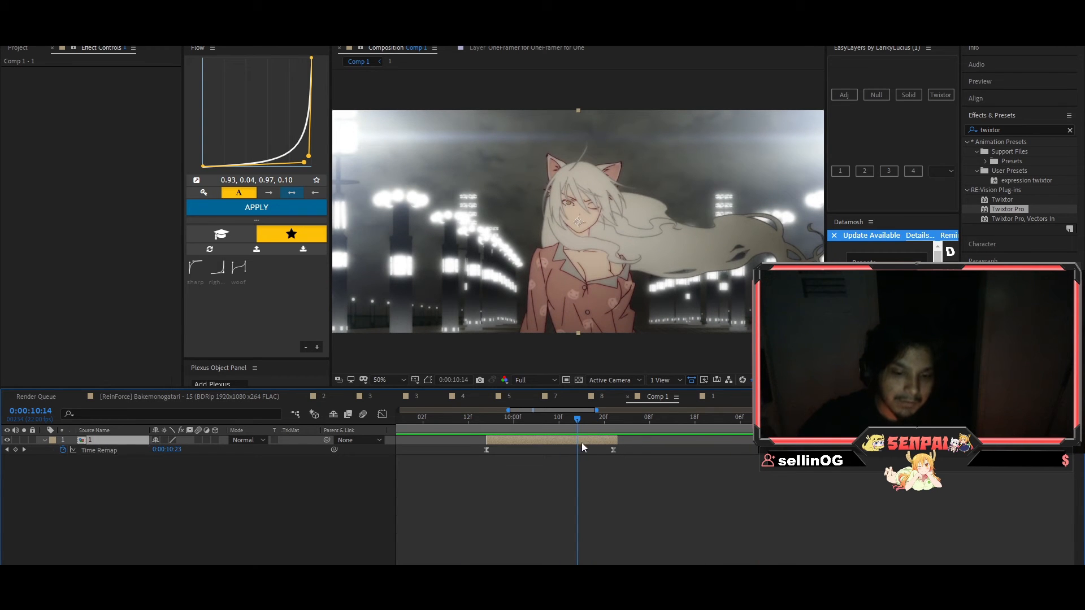
click(15, 450)
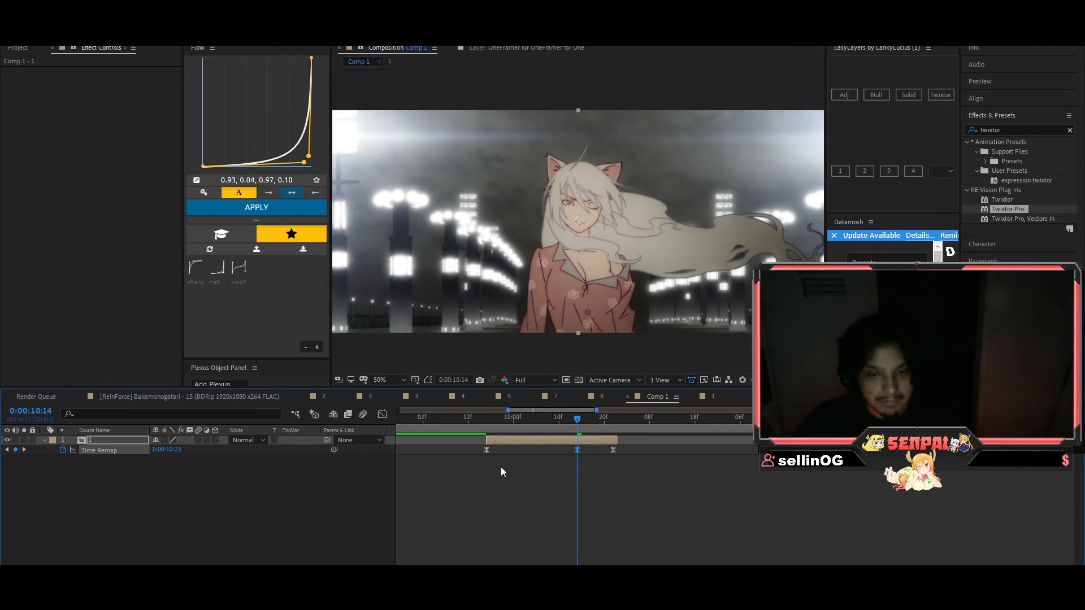
drag(635, 462, 472, 450)
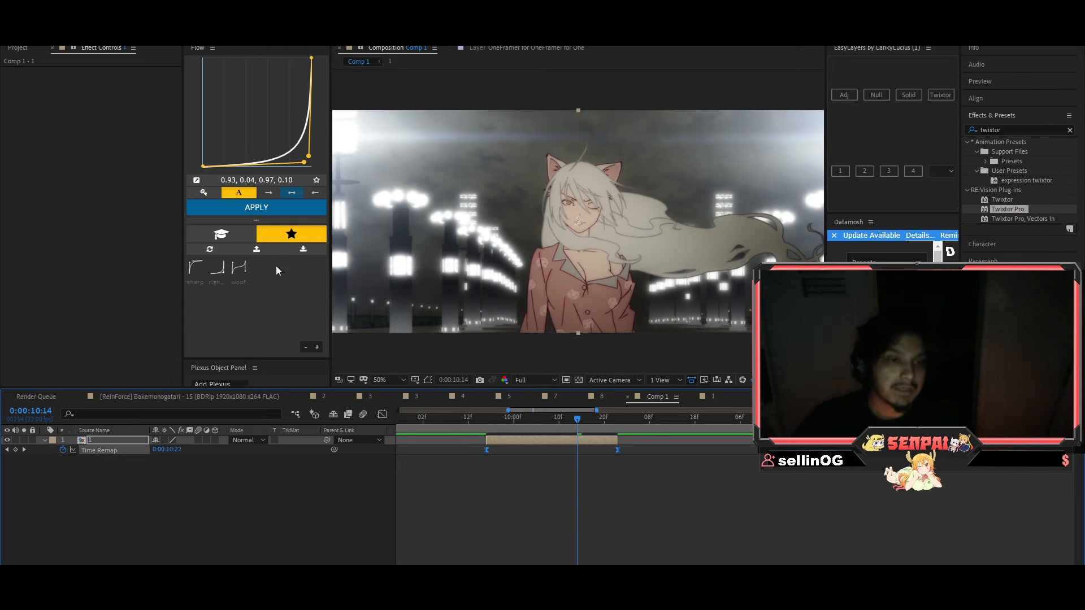
- Show both Time Remap keyframes in the Graph Editor and play the retimed clip from 0:00:09:09
click(382, 415)
drag(650, 468, 508, 448)
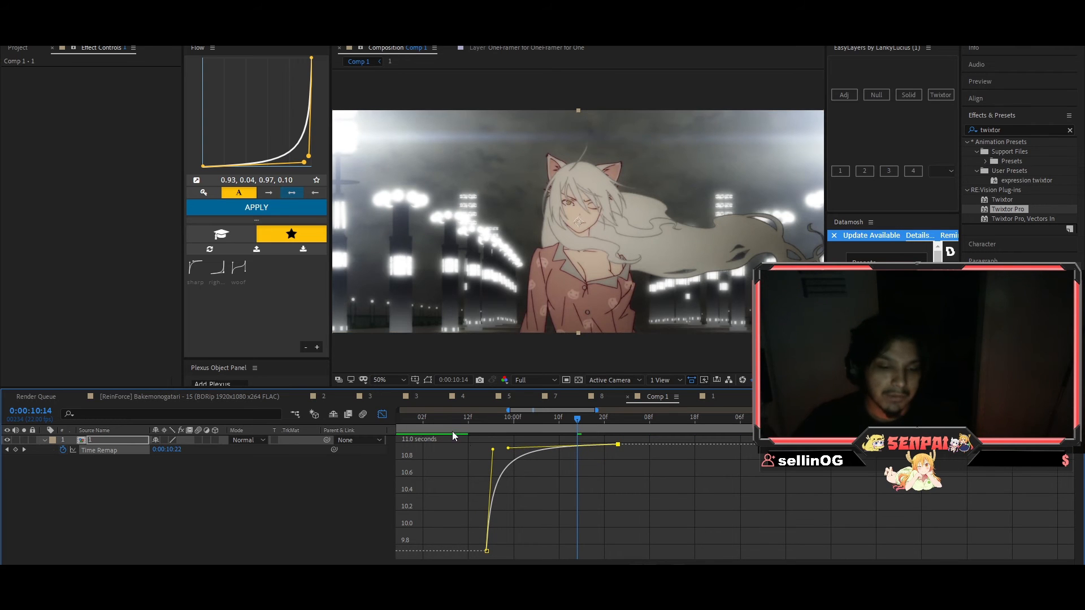
drag(461, 418, 455, 417)
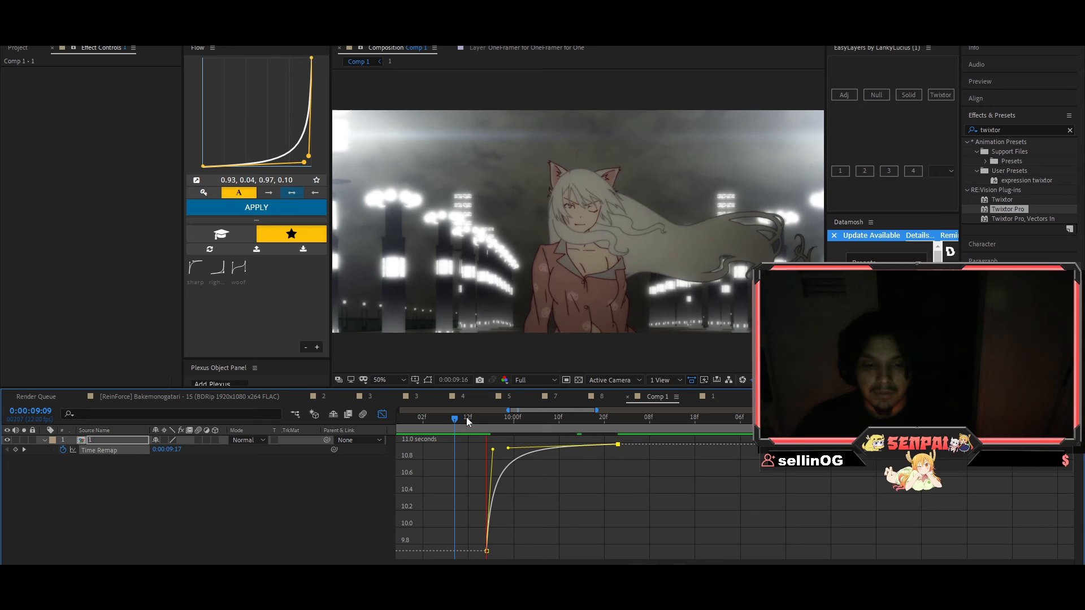
key(space)
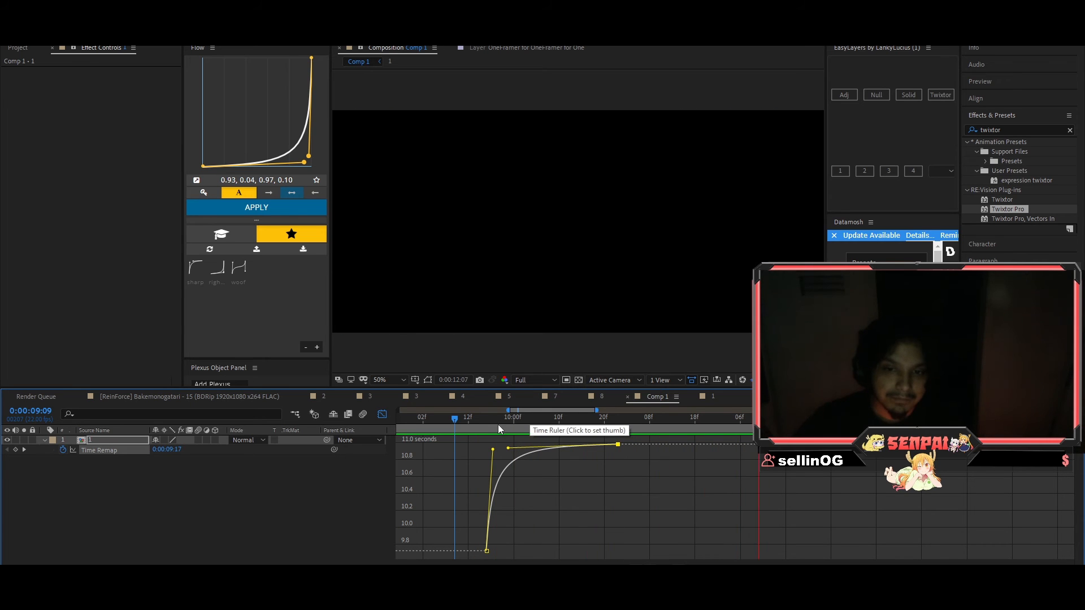
- Shorten the last Time Remap keyframe's incoming handle to about 0:00:10:12 for a gentler curve, and return to 0:00:09:12
drag(502, 424, 577, 429)
drag(511, 450, 588, 450)
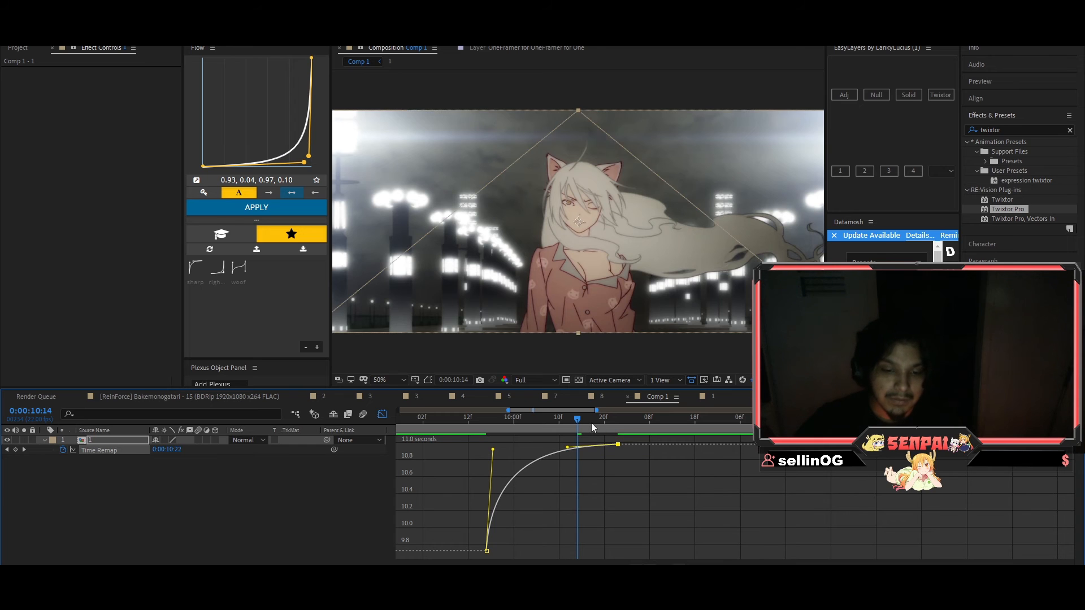
click(469, 418)
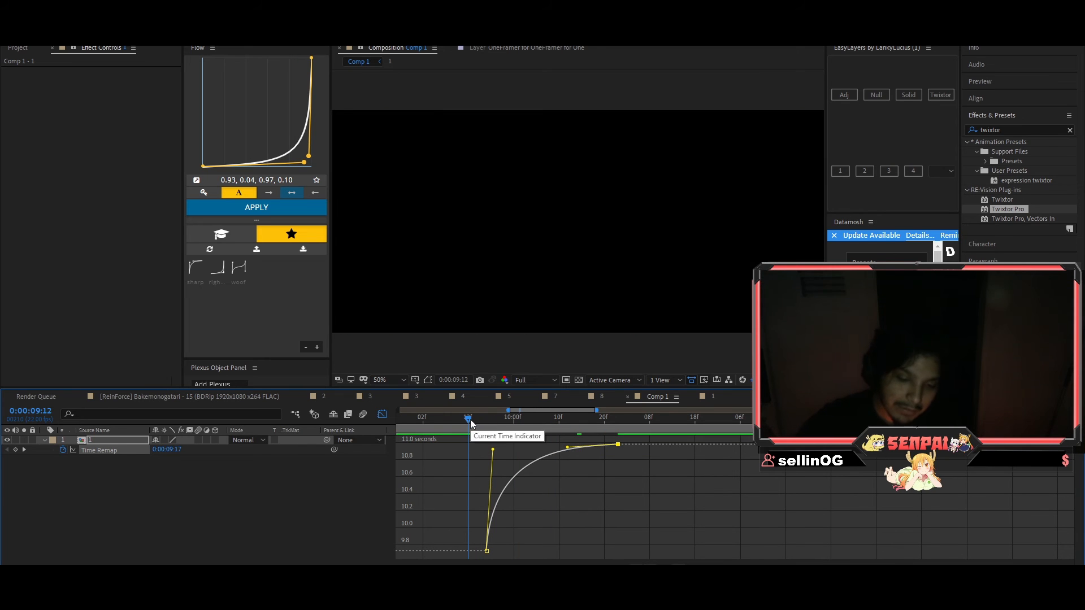
- Preview the retimed clip from 0:00:09:12 and 0:00:09:05, close the Graph Editor, and inspect the frame at 0:00:10:12
key(space)
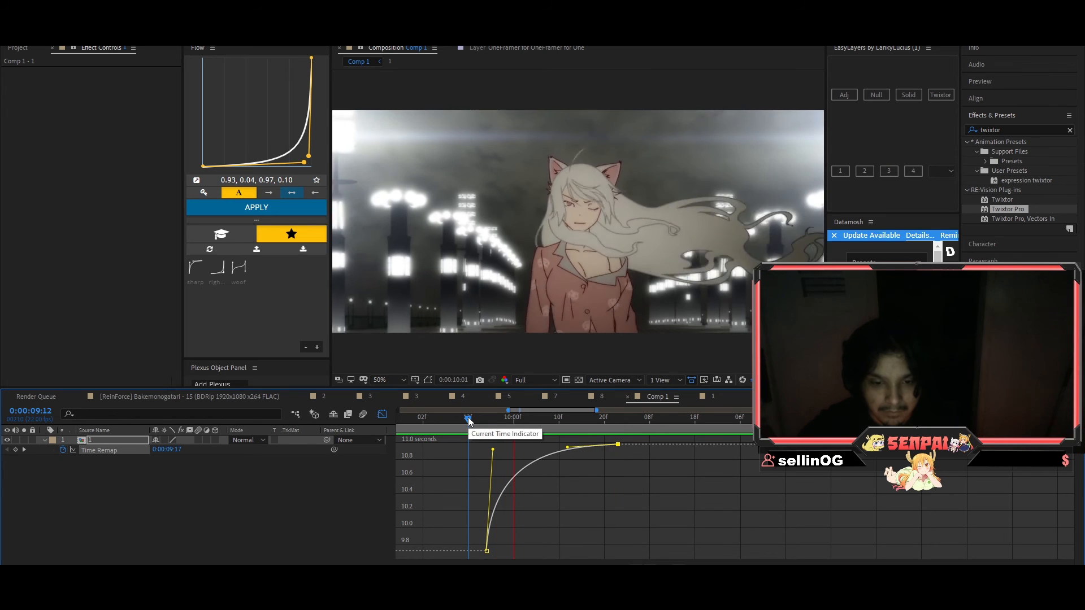
drag(468, 421, 436, 430)
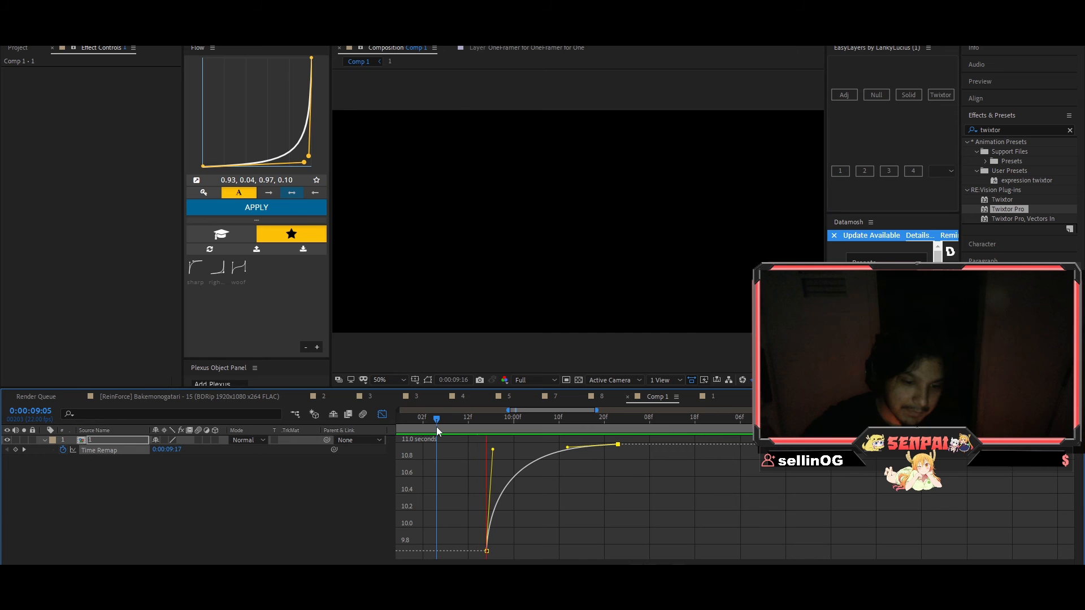
key(space)
drag(436, 425, 563, 431)
click(381, 414)
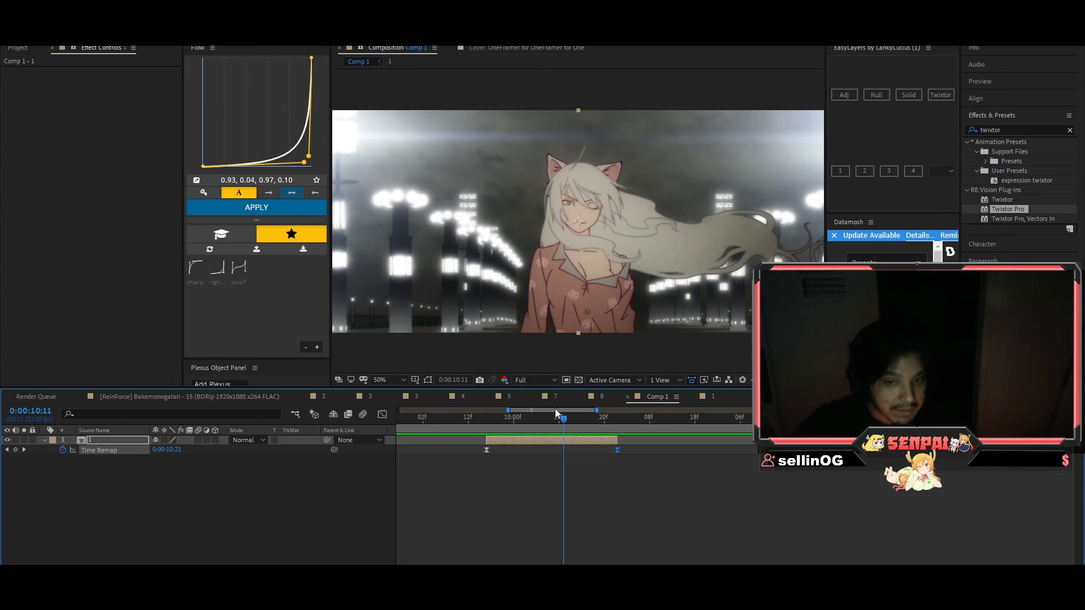
drag(562, 418, 568, 420)
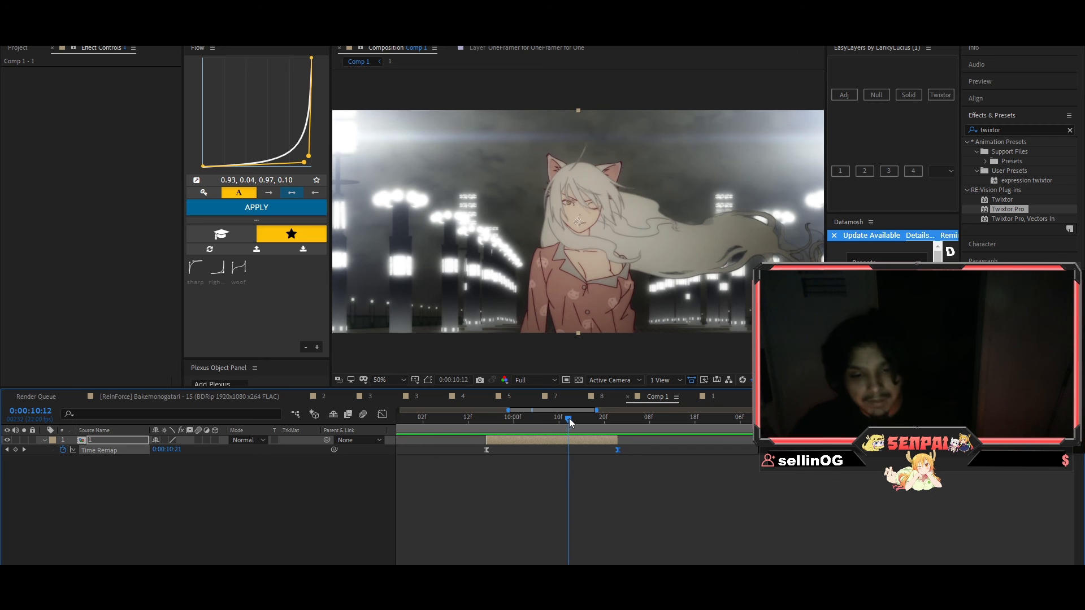
- Undo the most recent edits to the time-remapped layer
key(Page_Down)
key(Page_Down)
key(ctrl+z)
key(ctrl+z)
key(ctrl+z)
key(ctrl+z)
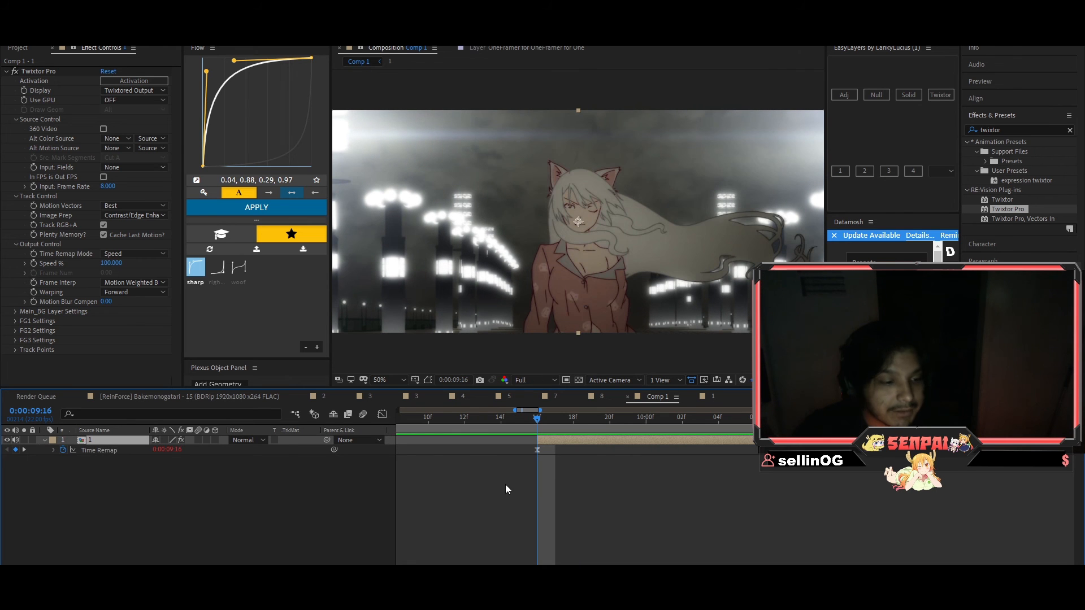
- Keyframe the layer's Scale at 191% at 0:00:09:16 and at 101% at 0:00:10:08
click(73, 450)
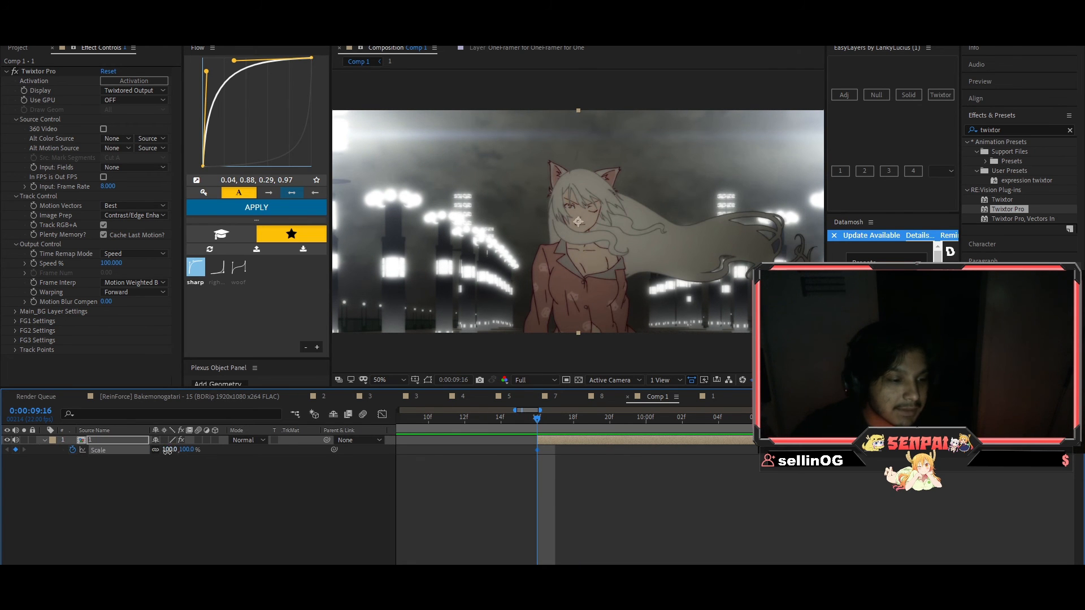
mouse_move(192, 449)
mouse_down()
mouse_move(209, 455)
mouse_move(177, 452)
mouse_up()
drag(537, 420, 791, 419)
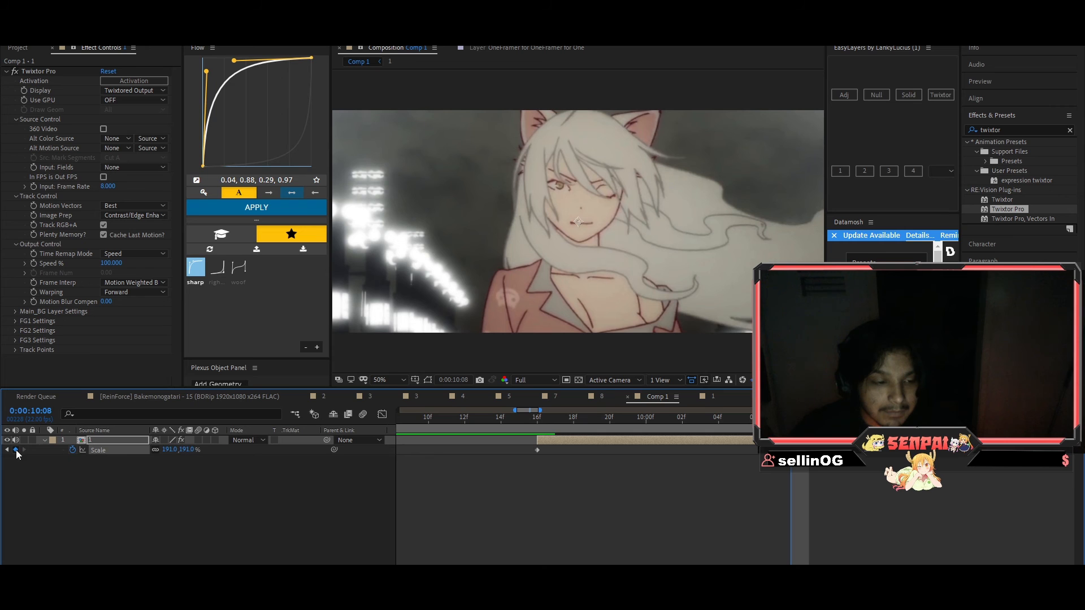
click(170, 450)
text(101)
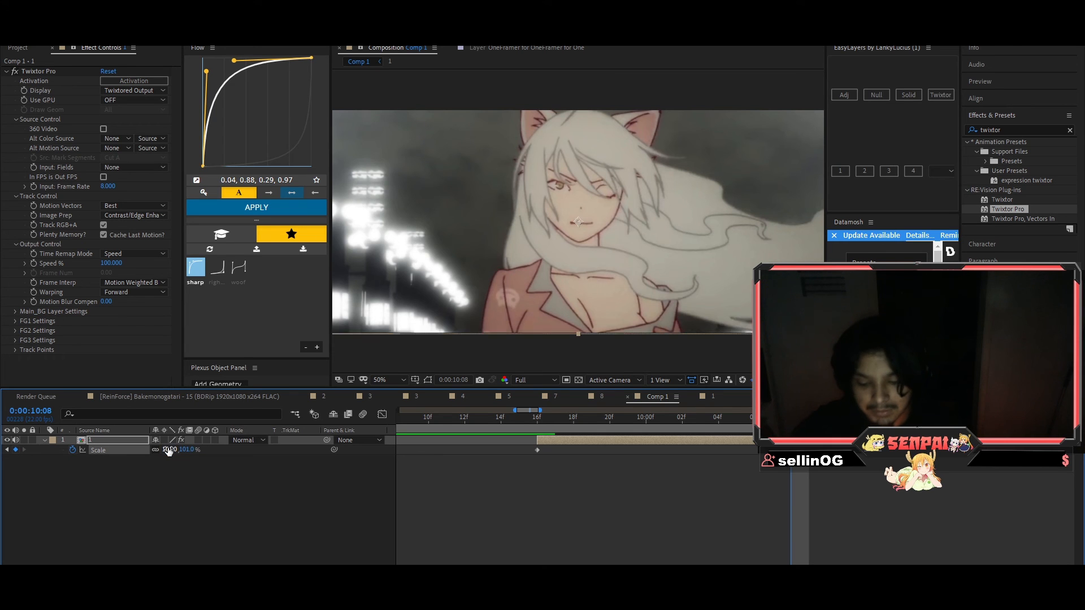
key(Return)
- Select both Scale keyframes and reshape their curve in the Graph Editor to drop steeply at the first keyframe and flatten toward the last
drag(766, 450, 526, 453)
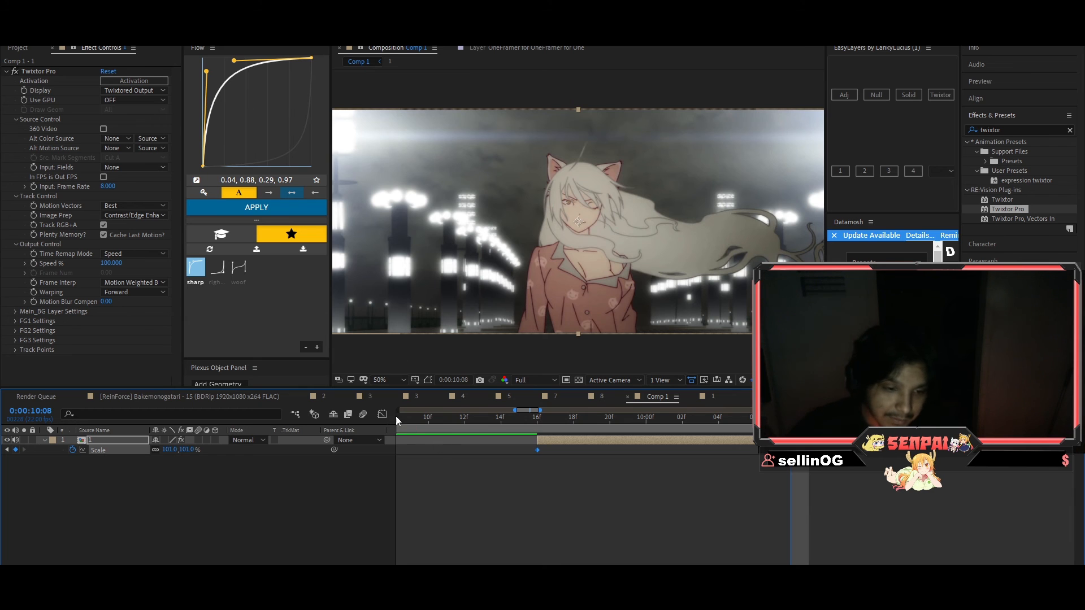
click(382, 414)
drag(564, 553, 518, 436)
drag(622, 444, 541, 539)
drag(707, 550, 560, 548)
- Preview the eased zoom from 0:00:09:10 and 0:00:09:12, inspect the frame at 0:00:09:18, and close the Graph Editor
drag(518, 424, 422, 432)
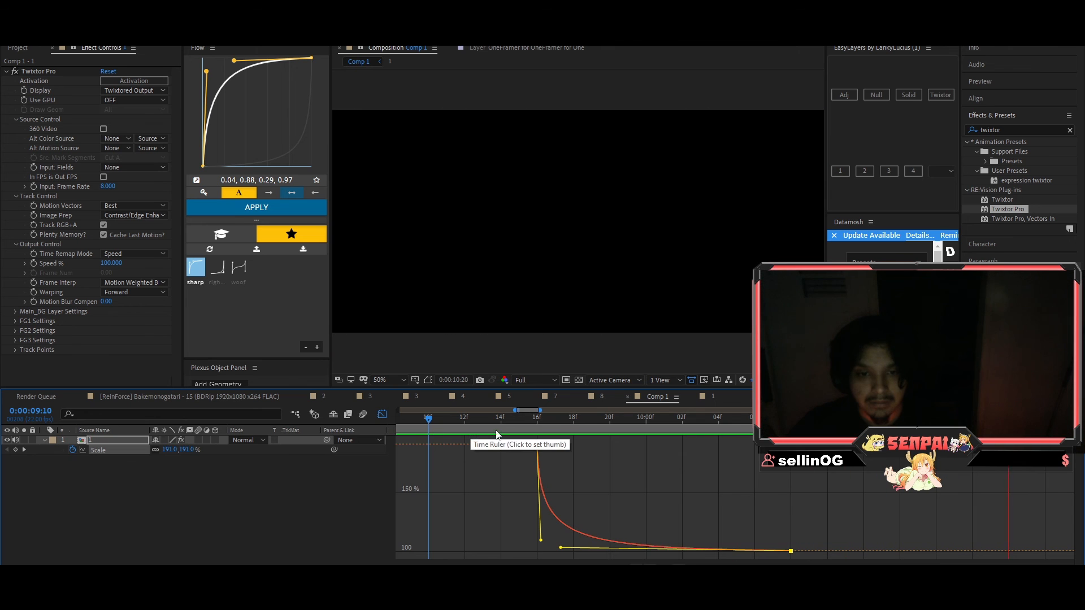
click(497, 427)
drag(500, 425, 462, 431)
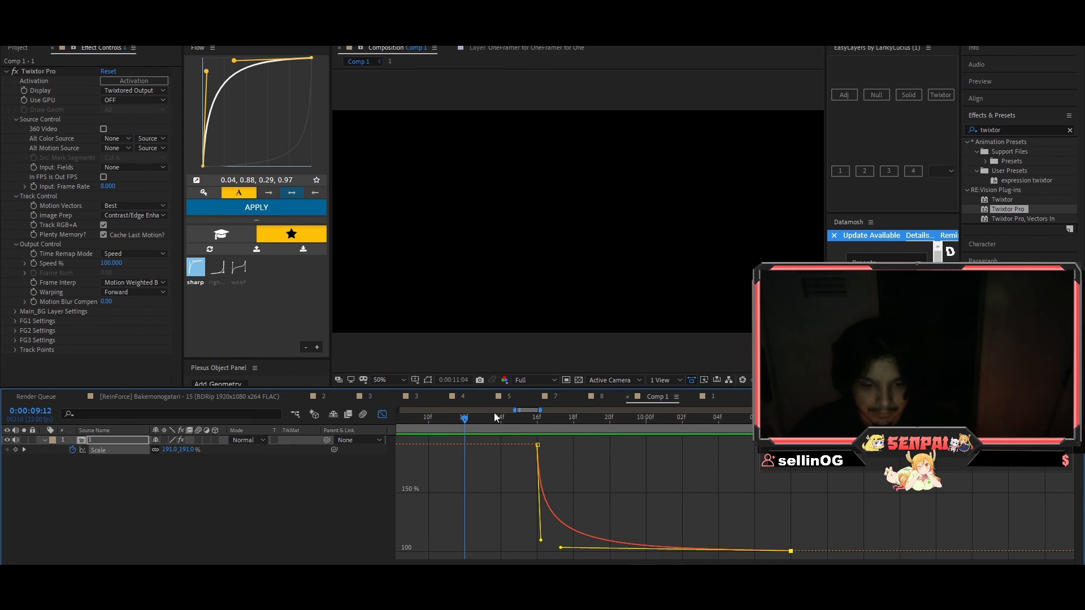
drag(571, 420, 554, 420)
click(382, 416)
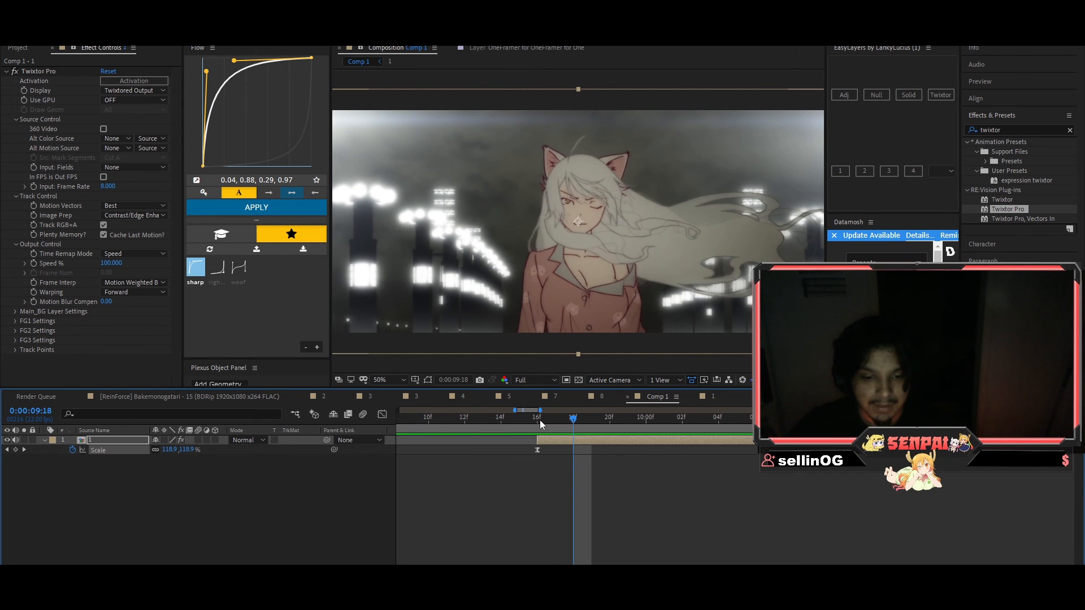
- Pre-compose the scaled clip layer with the playhead at 0:00:09:16, and return to Comp 1
click(538, 419)
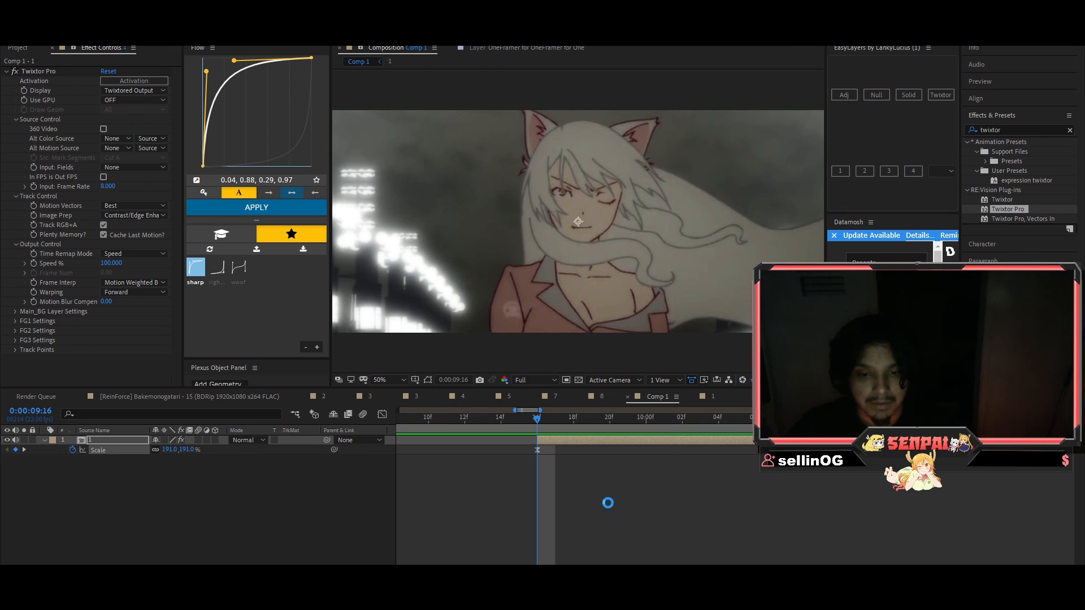
click(642, 314)
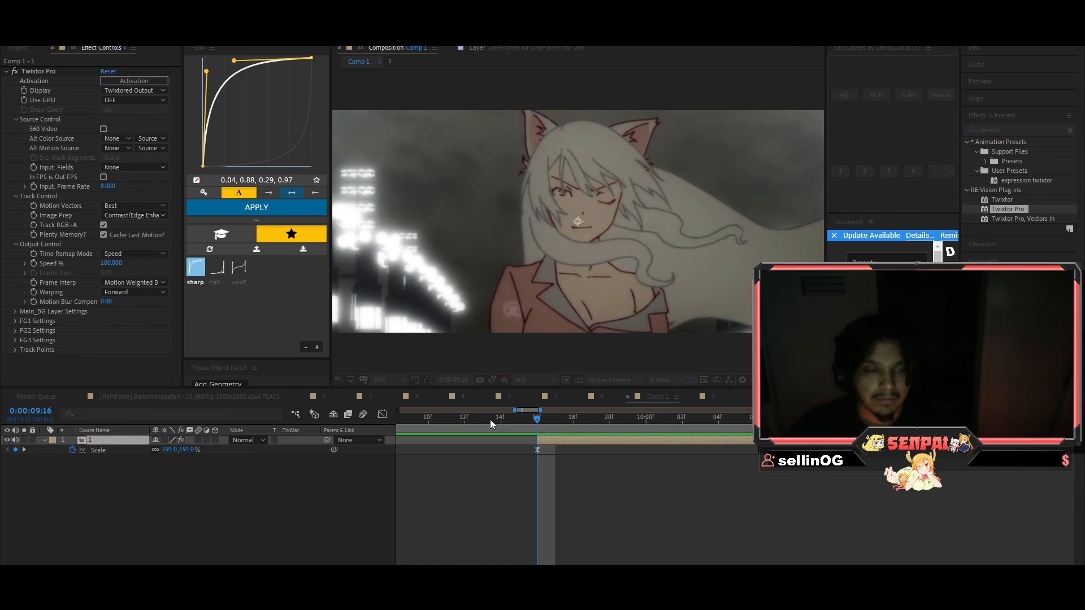
click(610, 419)
drag(610, 419, 516, 426)
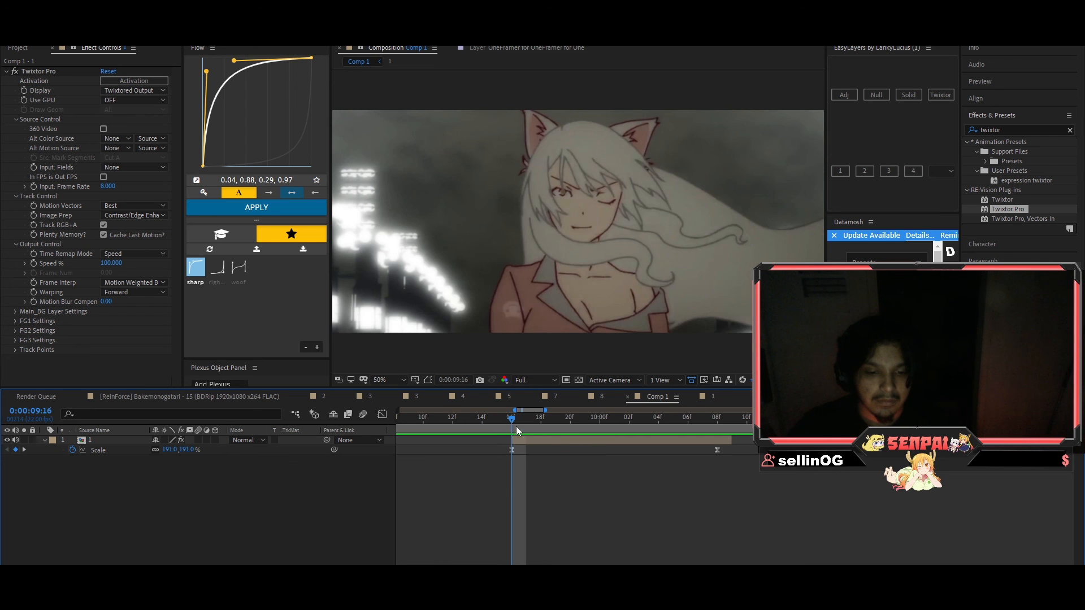
key(ctrl+shift+c)
click(561, 364)
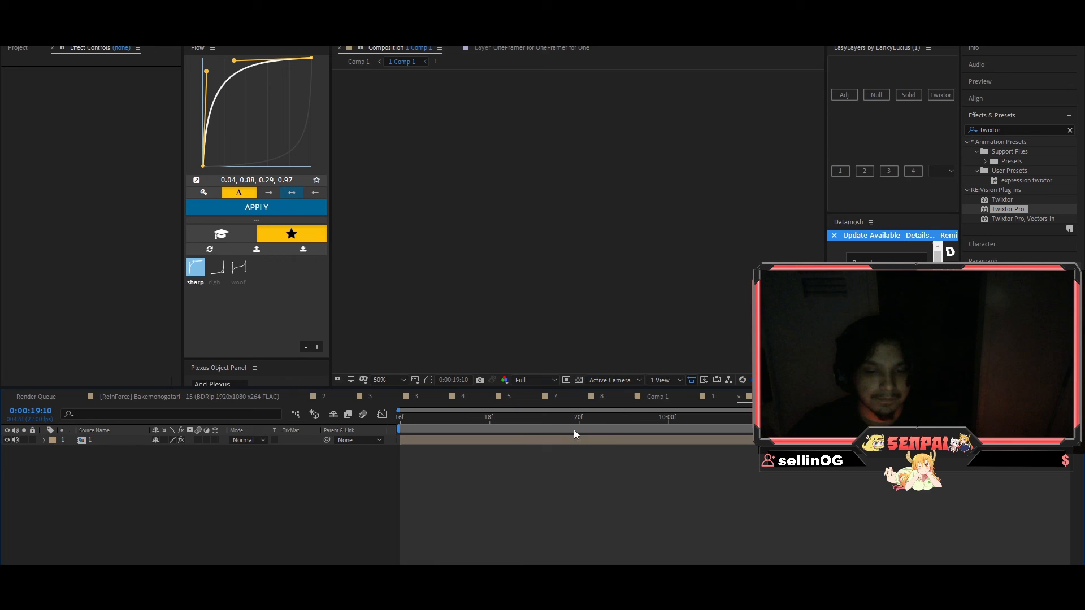
click(684, 396)
- Apply the S_Shake effect to the pre-composed layer and play the result from 0:00:09:13
key(ctrl+space)
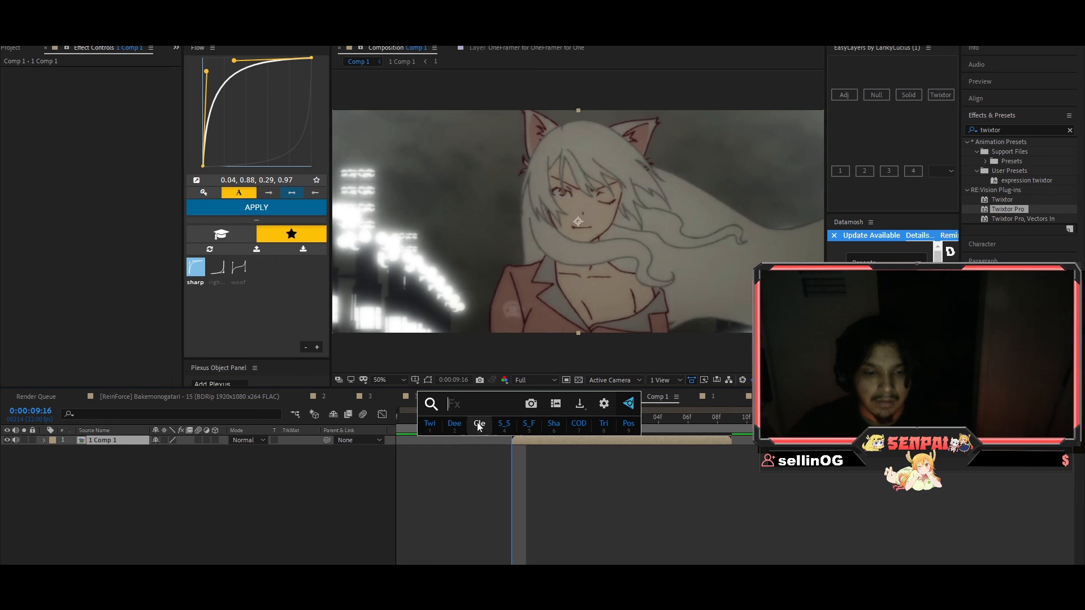
click(551, 427)
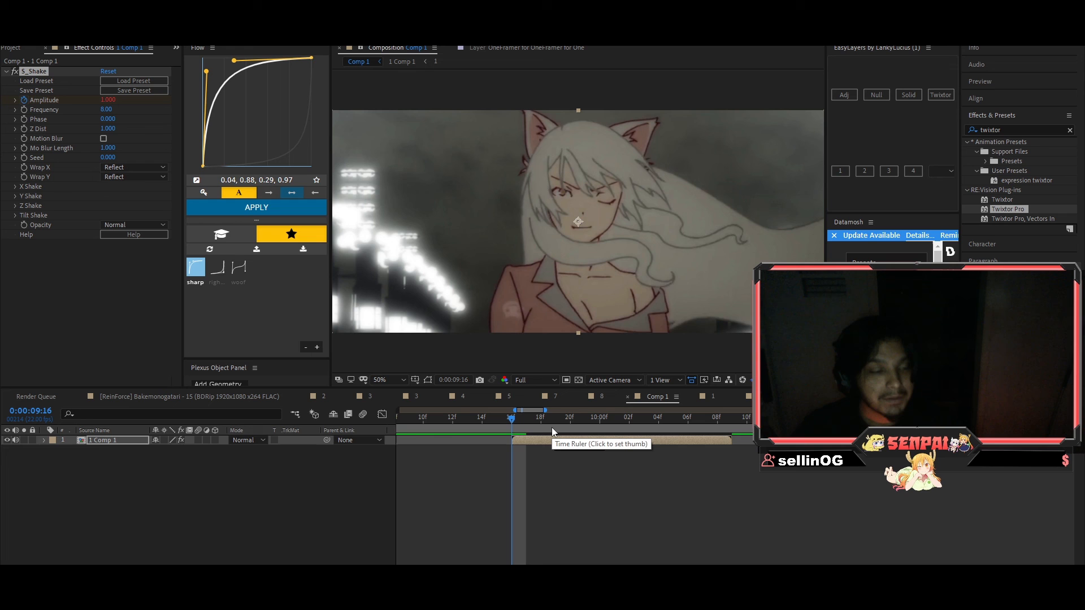
drag(538, 422, 629, 425)
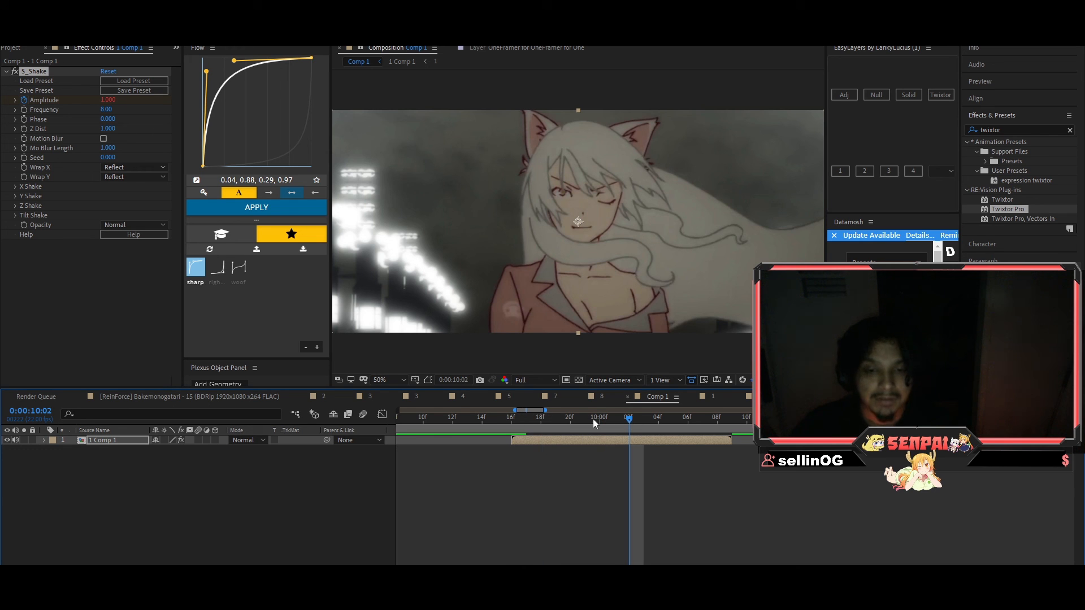
key(Page_Up)
drag(554, 419, 467, 419)
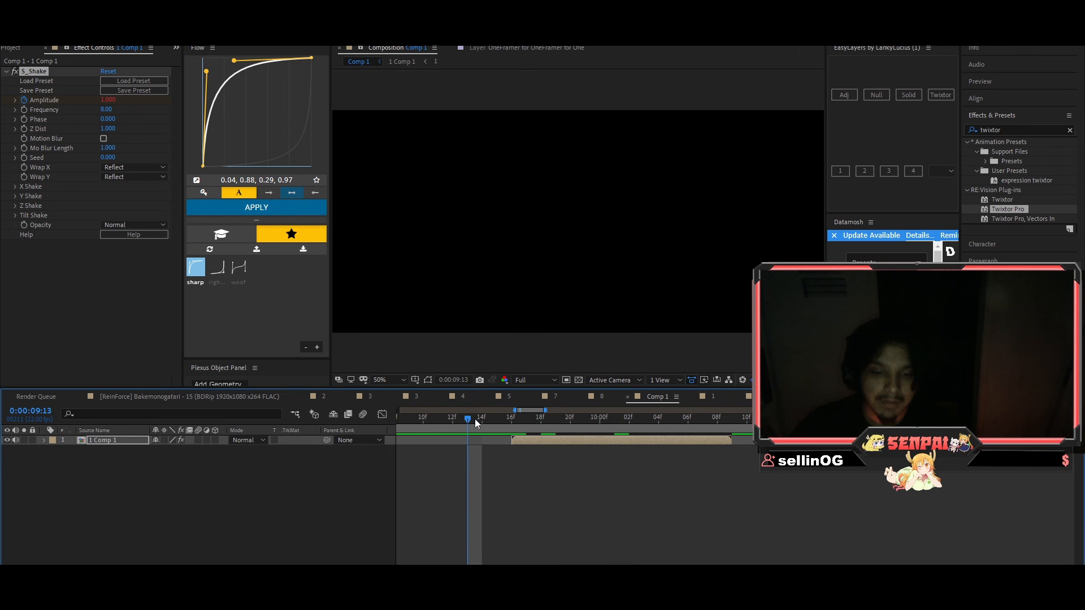
key(space)
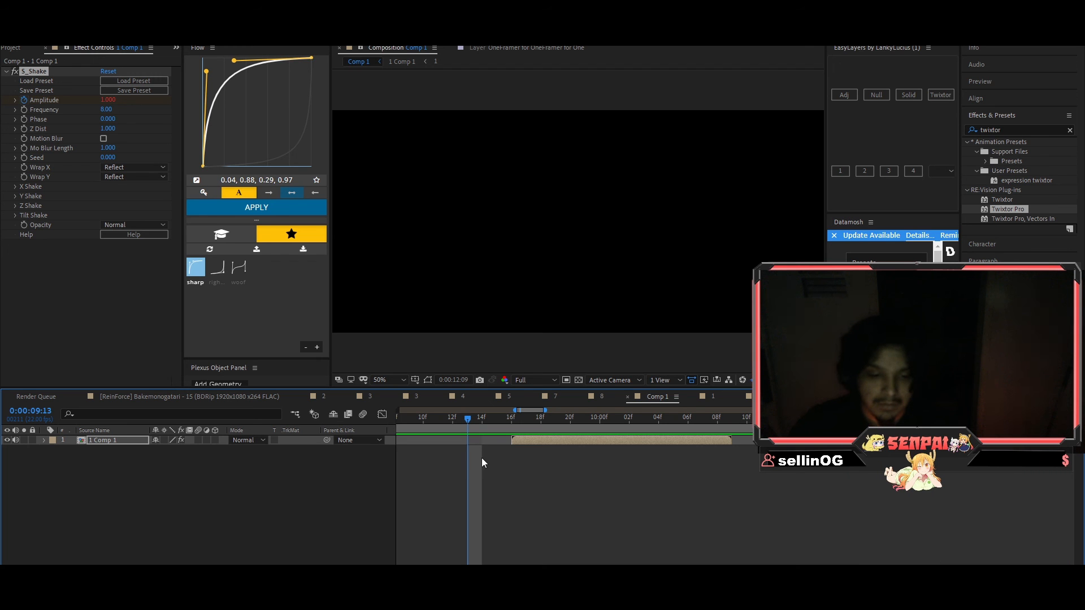
- Set the work area from 0:00:09:15 to about 0:00:10:10 and trim the composition to it
key(Page_Down)
key(Page_Down)
key(n)
drag(512, 430, 749, 431)
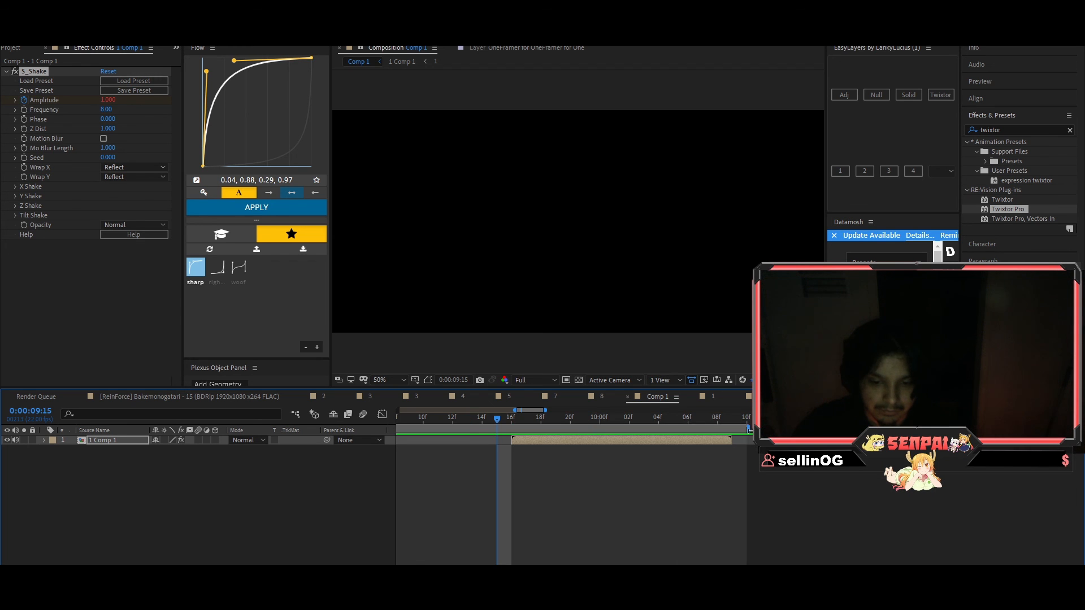
key(b)
right_click(583, 429)
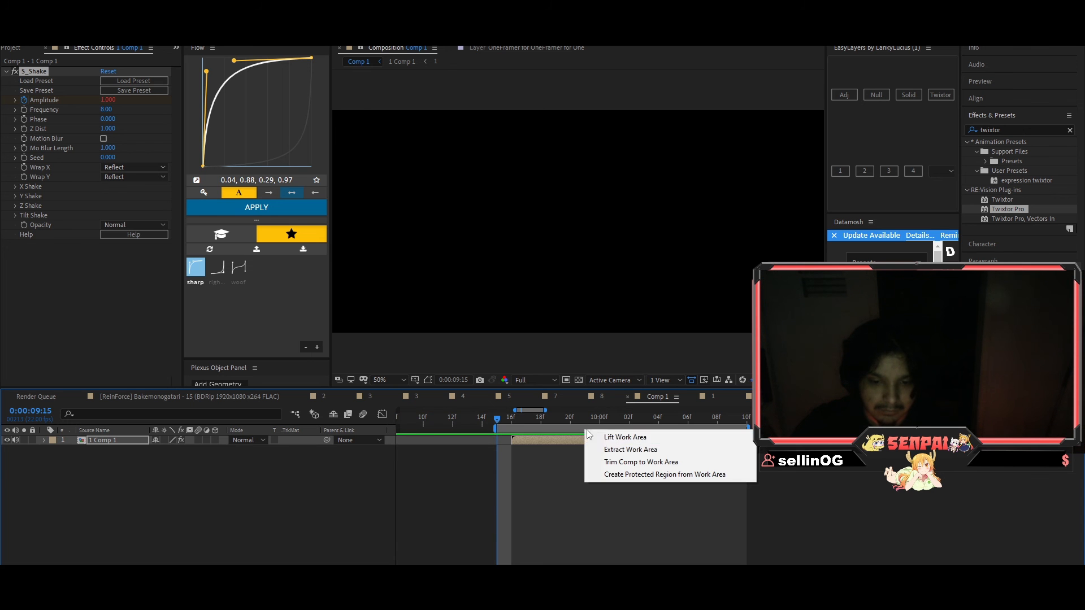
click(644, 460)
- Play the trimmed composition and check the shake around 0:00:10:00
key(space)
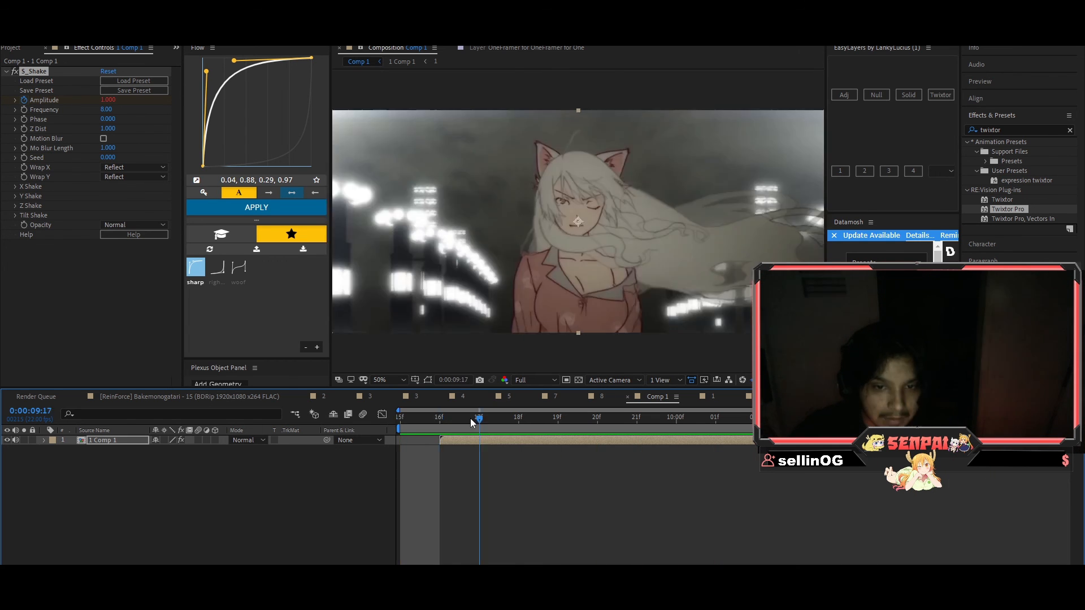
click(699, 421)
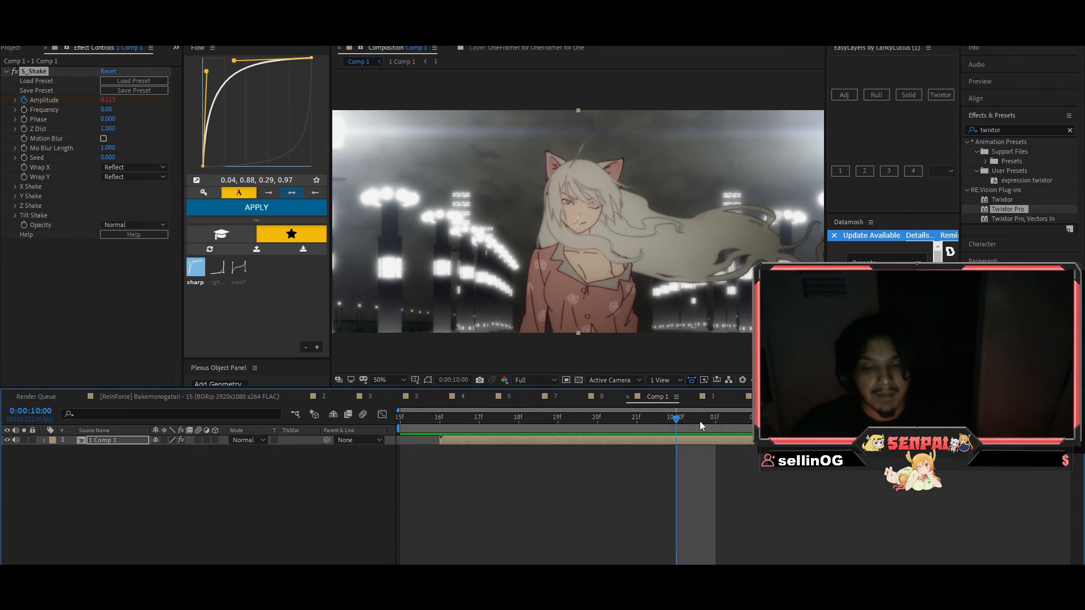
key(space)
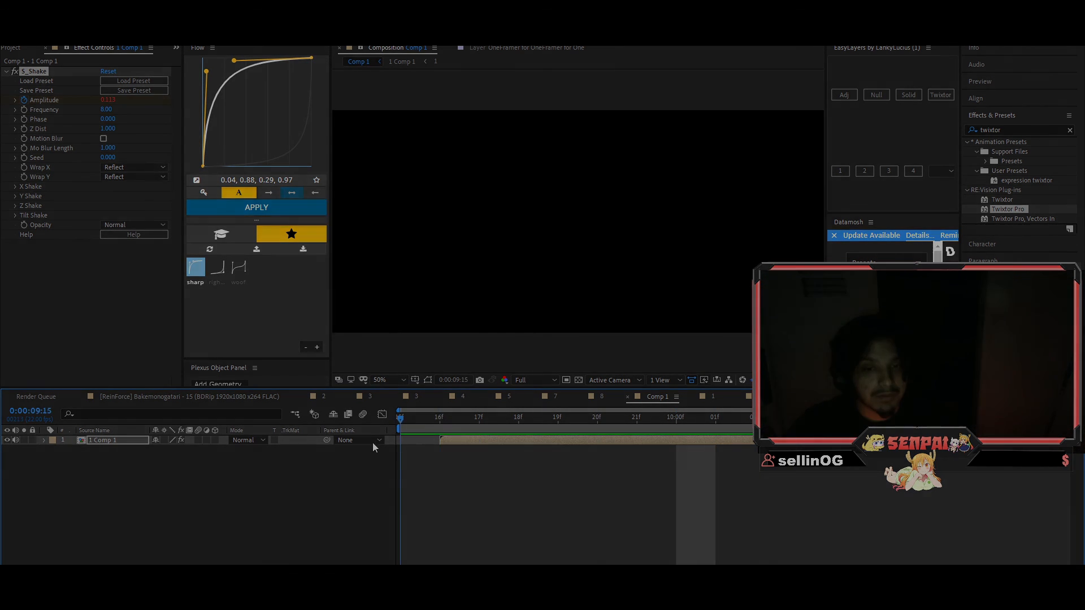